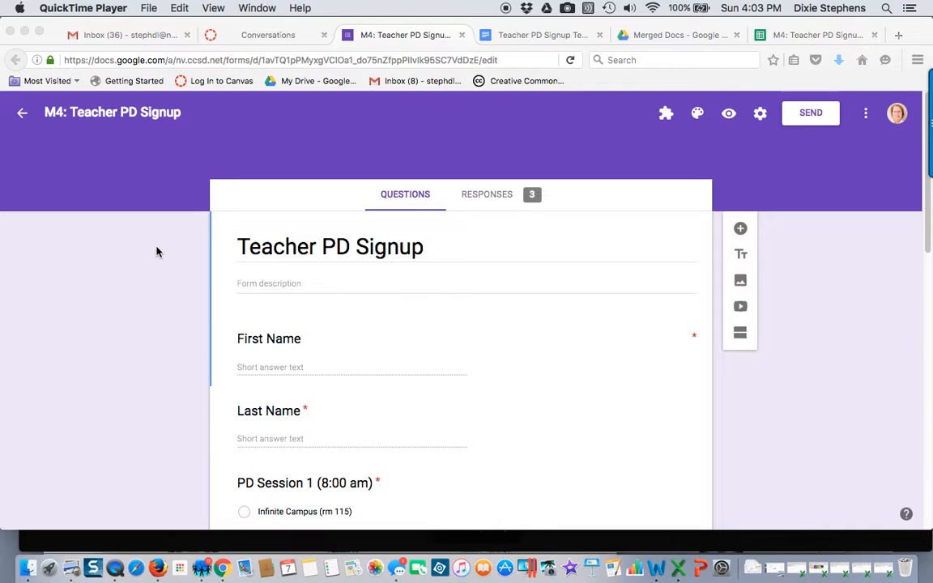
Review the form's questions, then check the template's First Name and Last Name placeholders
scroll(158, 251, down, 2)
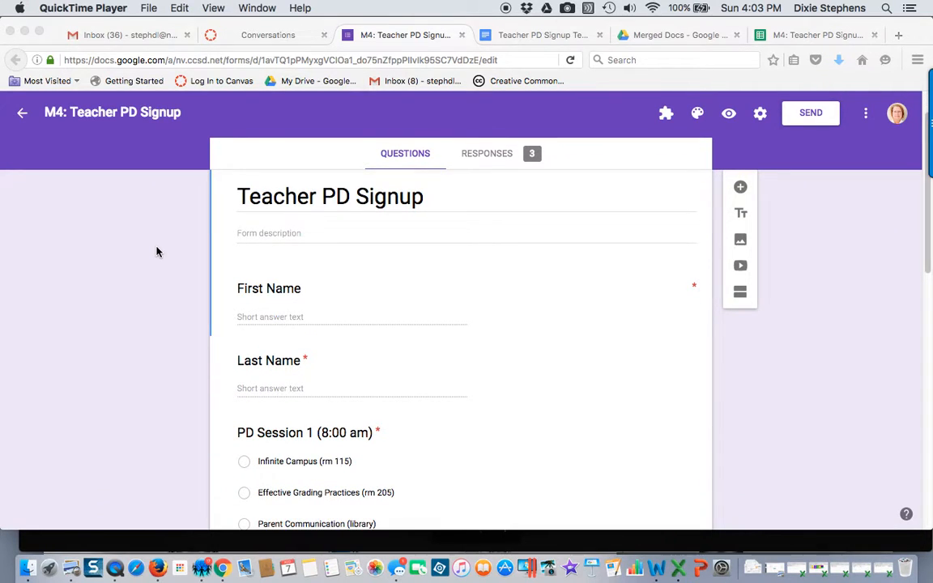
scroll(158, 252, down, 3)
scroll(158, 252, down, 3)
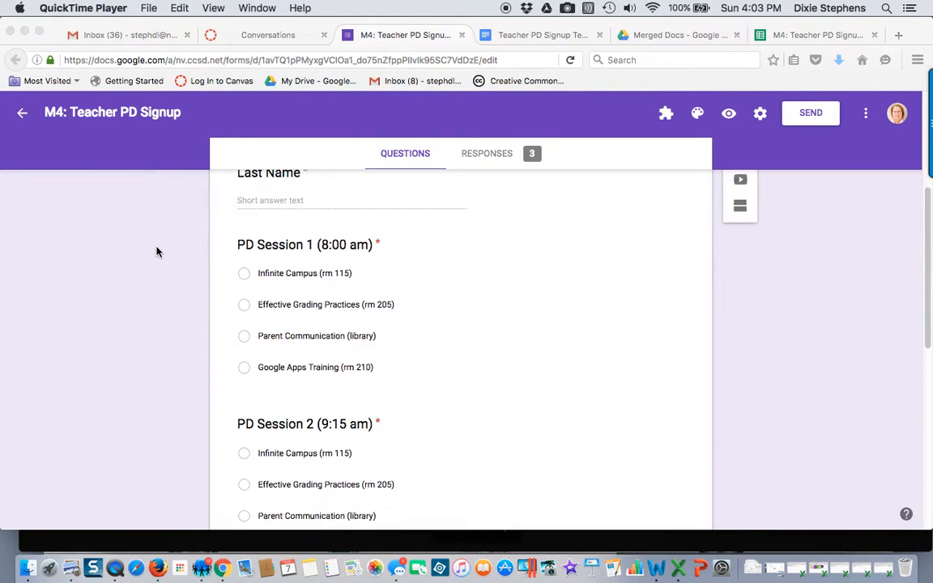
scroll(158, 252, down, 12)
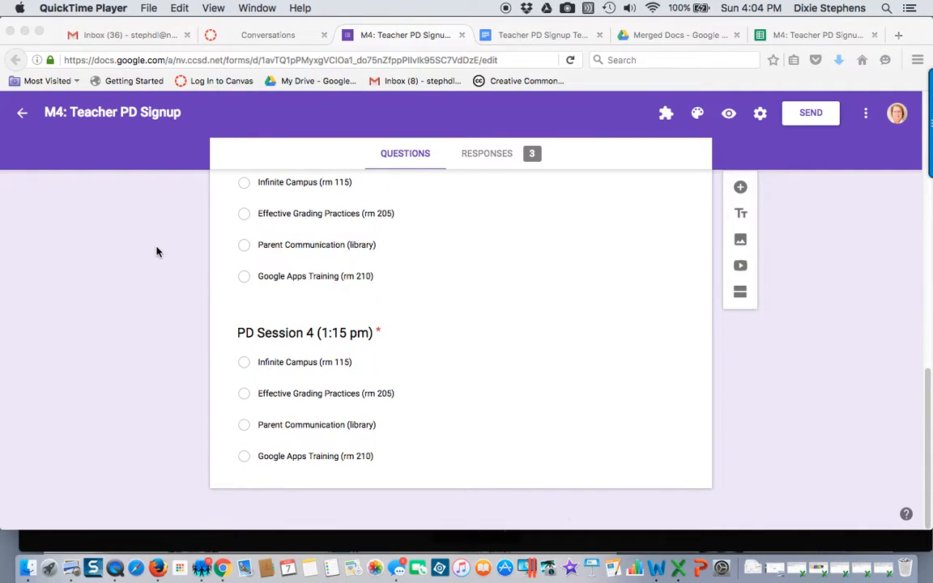
scroll(158, 252, up, 15)
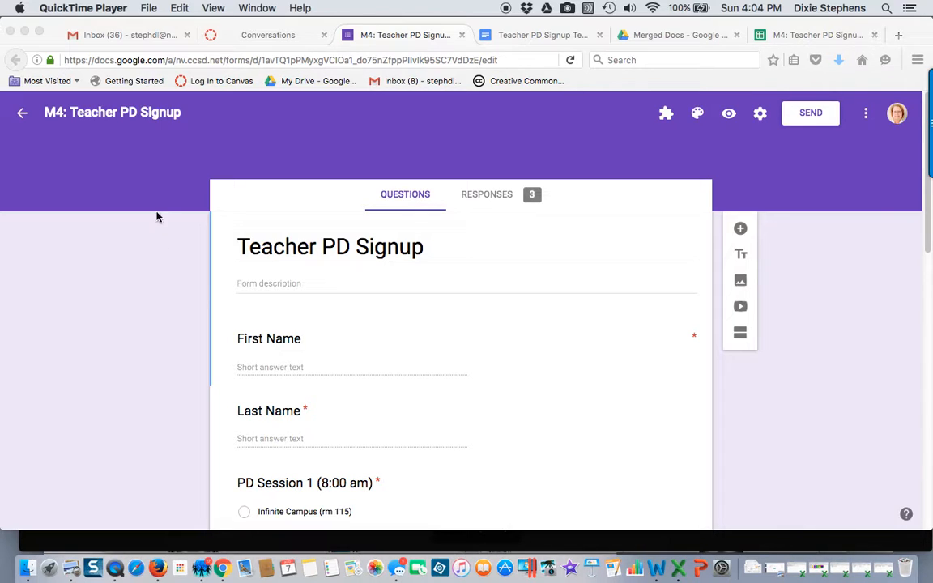
scroll(148, 265, down, 2)
scroll(148, 266, up, 2)
click(523, 36)
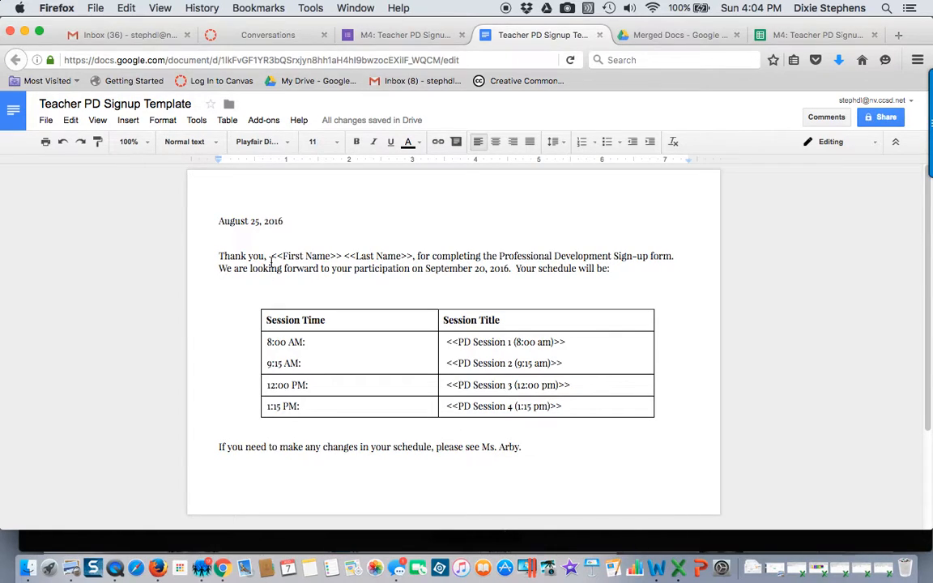
drag(272, 256, 414, 258)
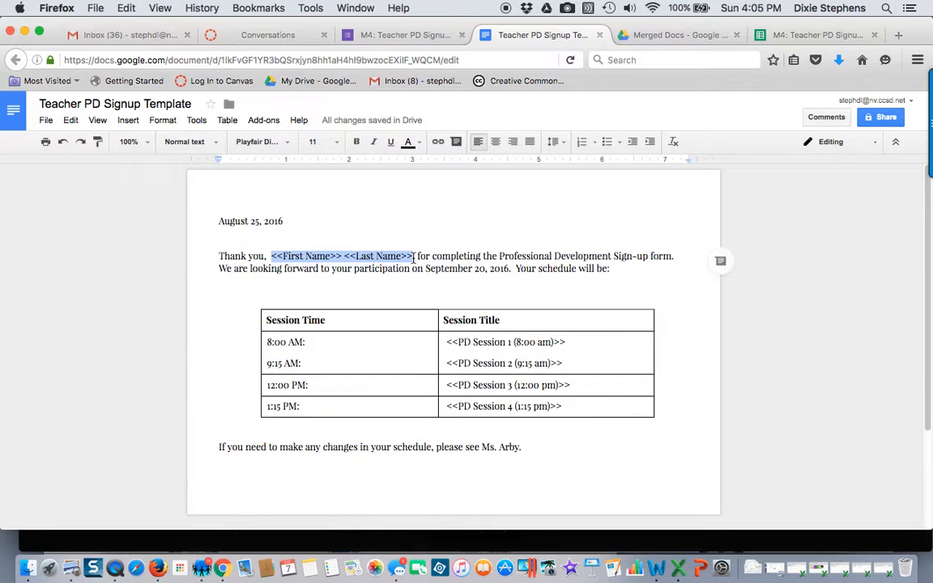
click(305, 257)
Select the form's First Name question title and check it against the template's placeholders, including PD Session 1
click(415, 34)
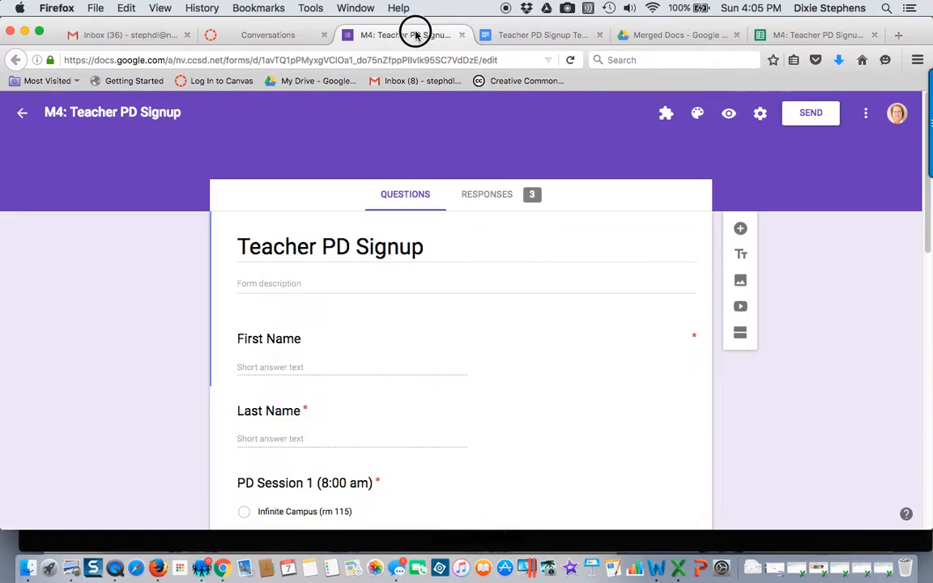
click(237, 338)
drag(236, 338, 304, 341)
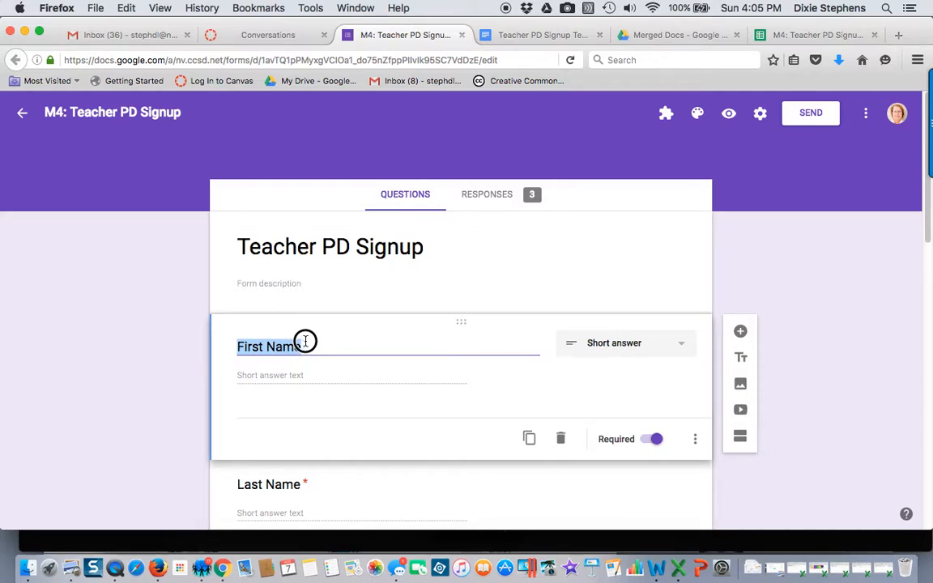
click(535, 35)
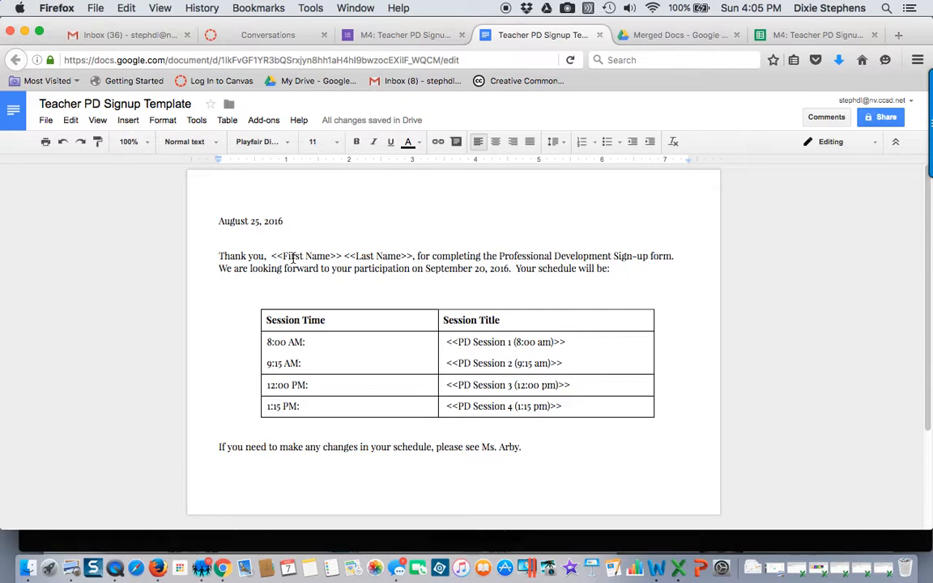
click(344, 256)
click(476, 343)
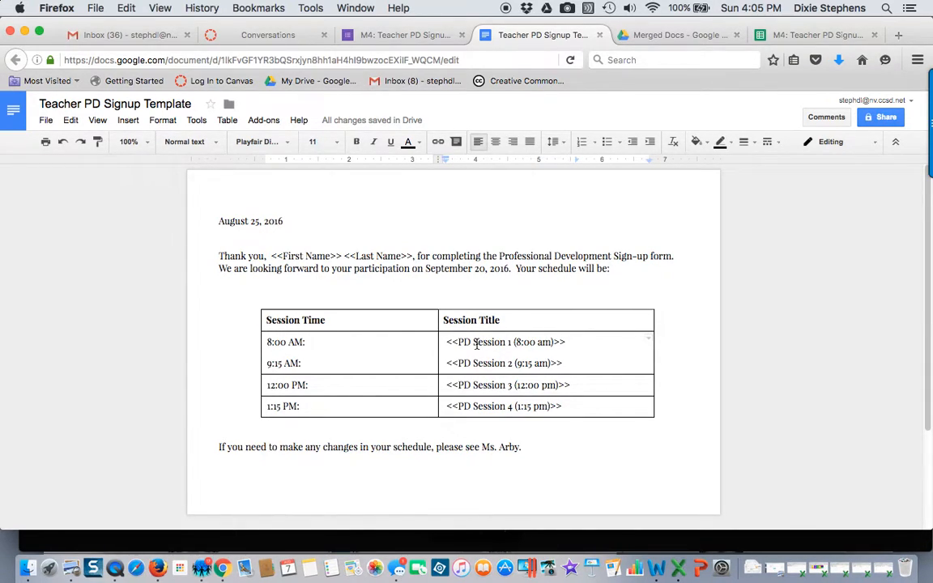
Compare the remaining form question titles with the template, then show the form's 3-response summary
click(387, 35)
scroll(403, 251, down, 5)
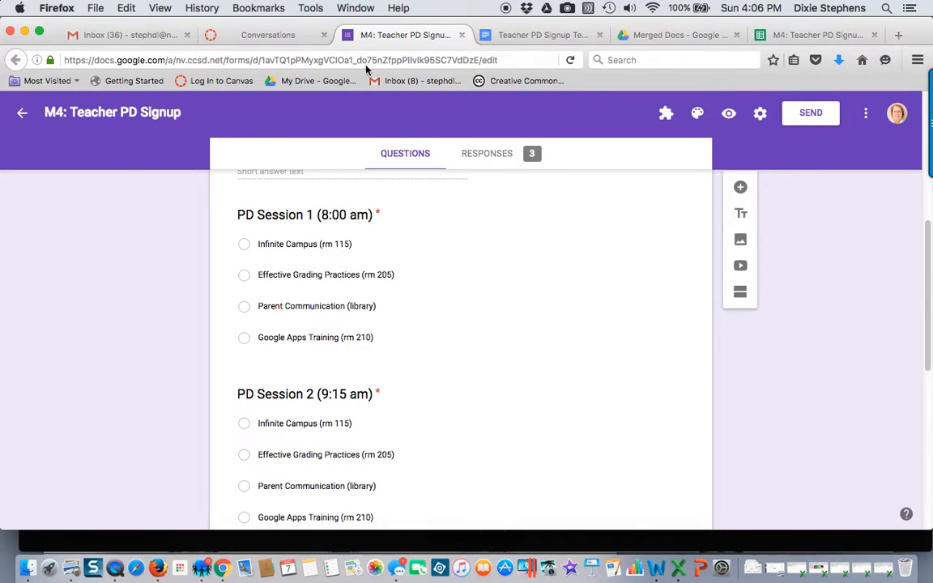
click(518, 34)
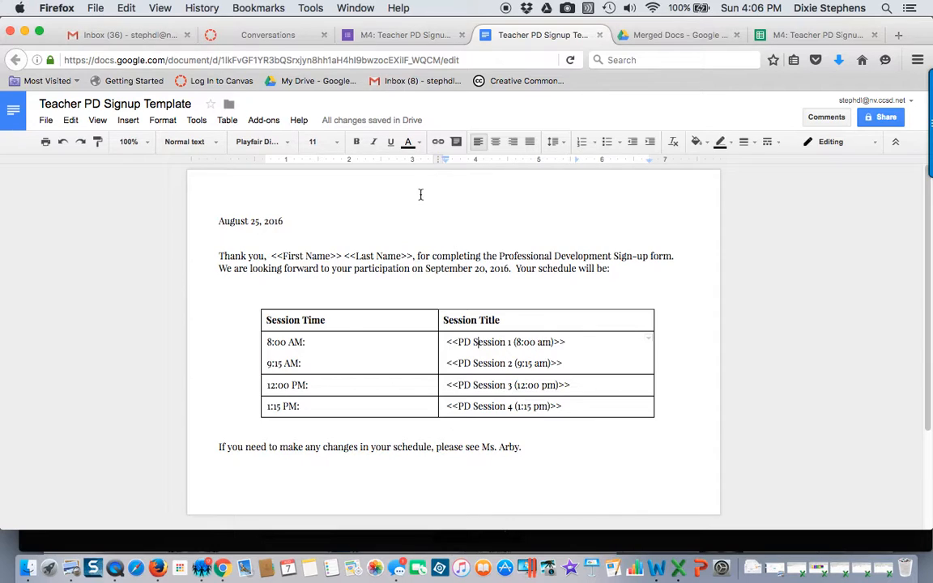
click(408, 35)
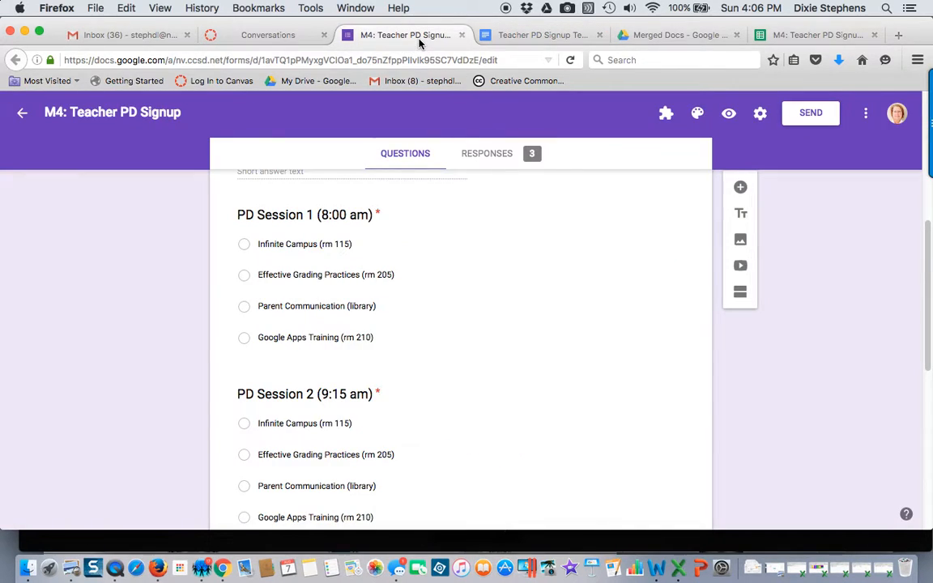
click(487, 159)
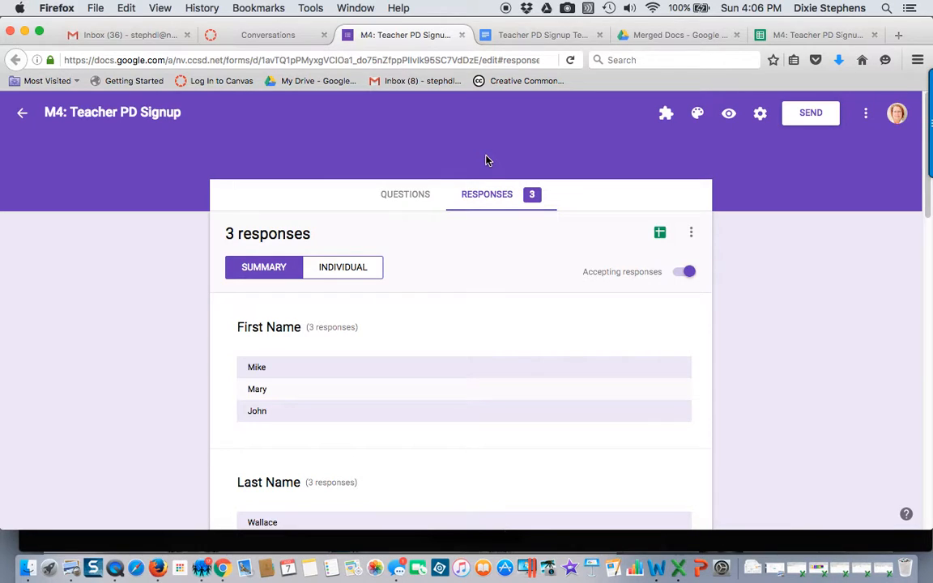
Open the linked M4: Teacher PD Signup (Responses) spreadsheet from the form's Responses tab
click(661, 234)
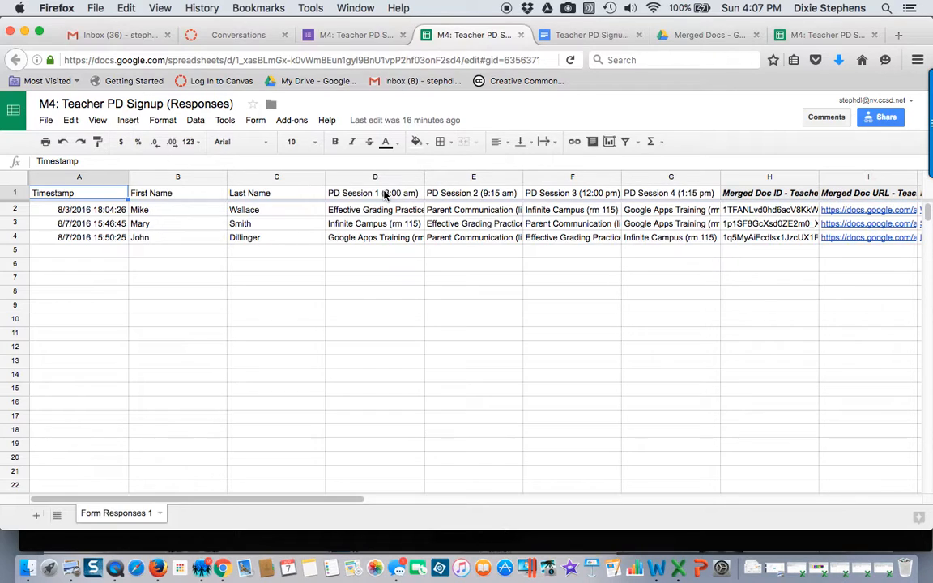
Reveal the autoCrat submenu under the Add-ons menu
click(293, 122)
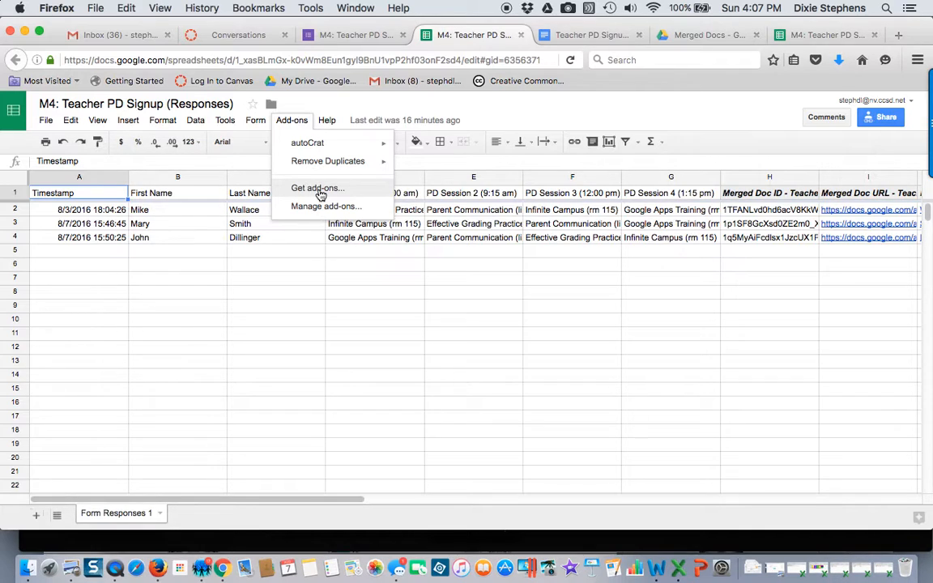
mouse_move(326, 146)
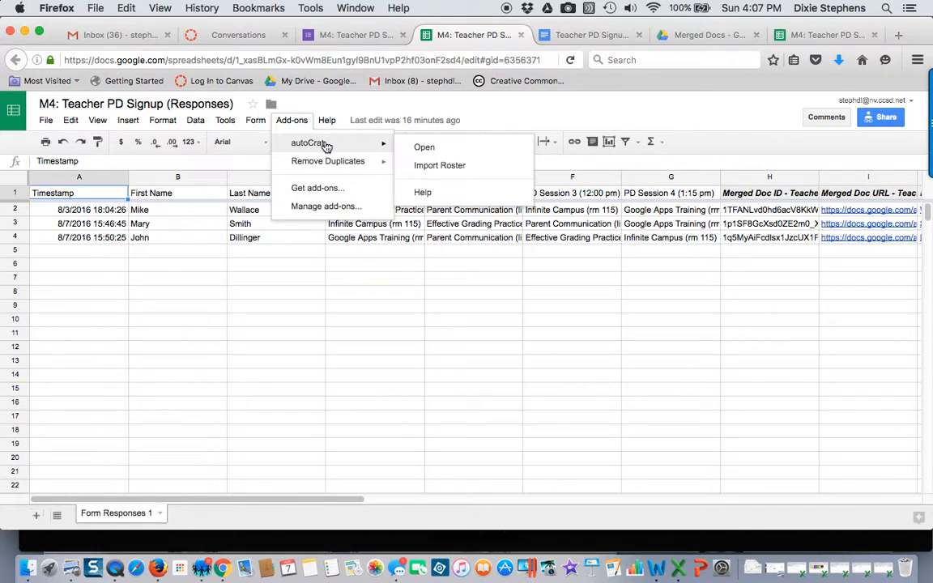
Launch autoCrat to list the existing Teacher PD Signup Report job
click(425, 149)
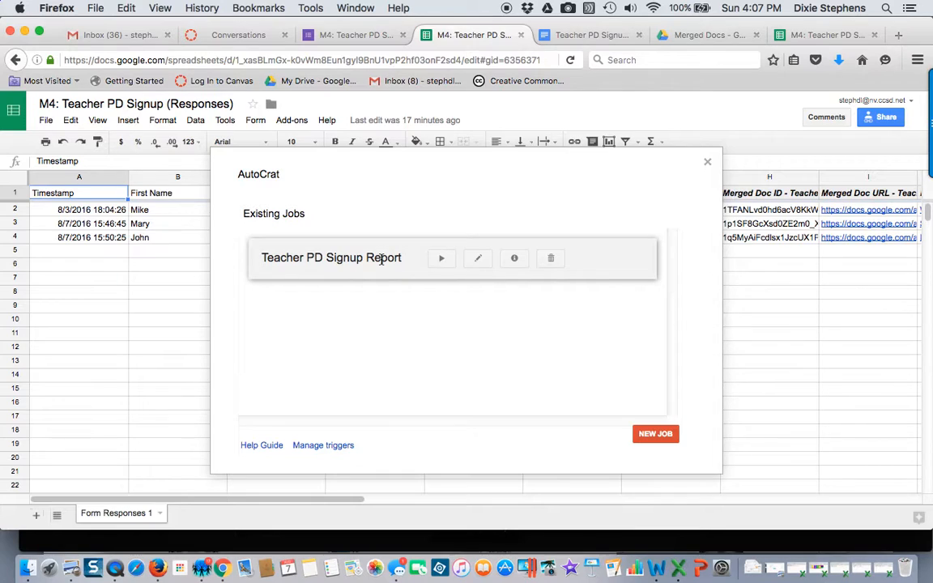
Create an autoCrat job named 'New Sign-up for PD' and continue to the template step
click(656, 435)
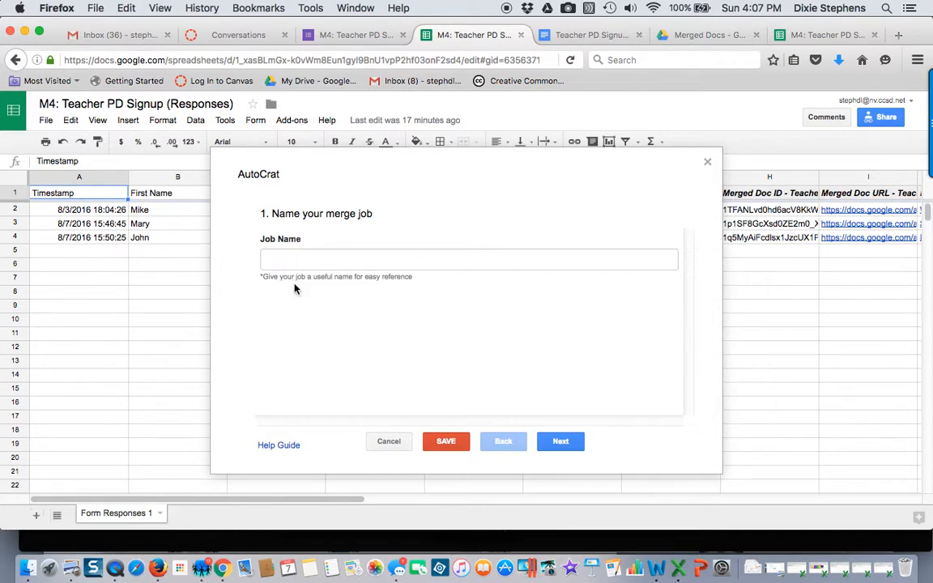
click(287, 258)
text(New PD)
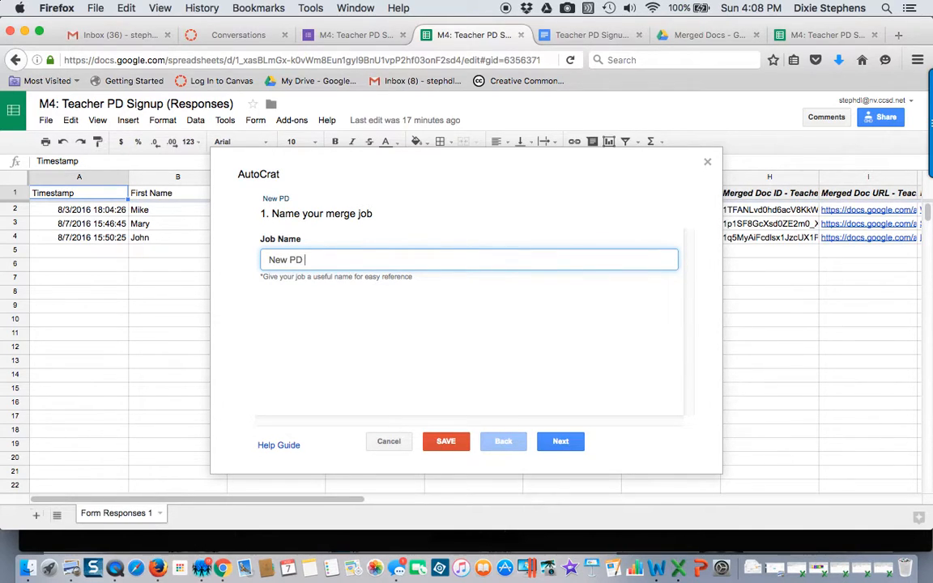
key(BackSpace)
key(BackSpace)
key(BackSpace)
key(BackSpace)
key(BackSpace)
key(BackSpace)
key(BackSpace)
text(New Signu)
key(BackSpace)
text(-up for PD)
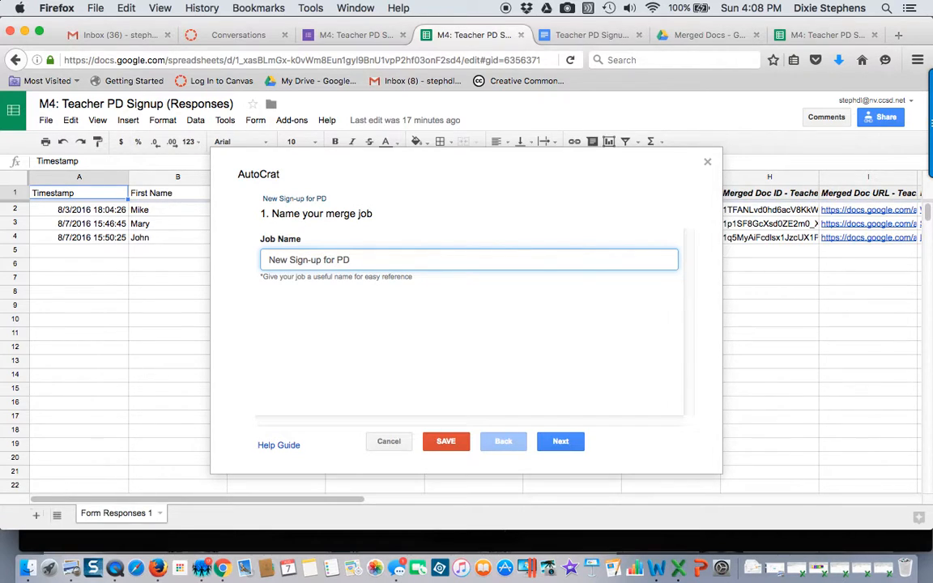
click(548, 443)
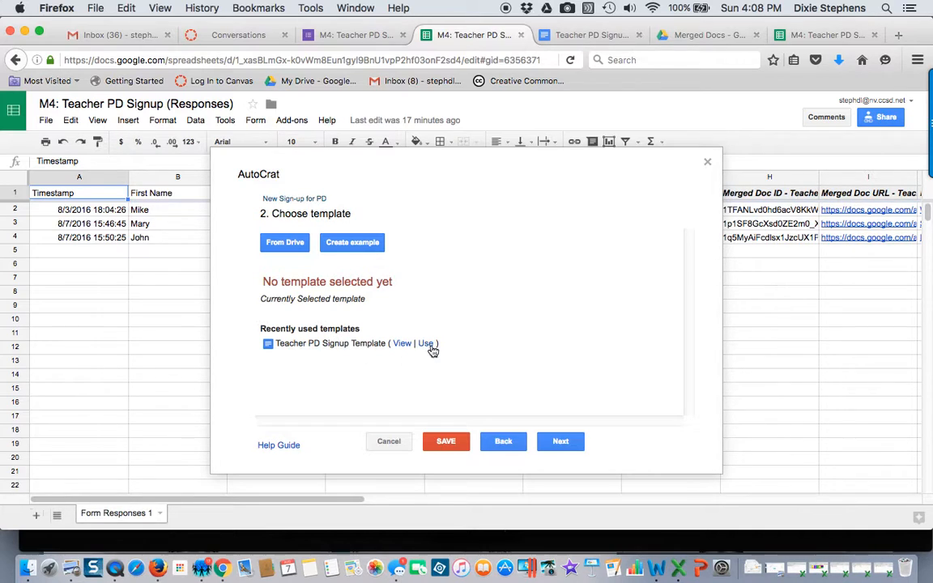
Search Drive for 'pd' and select Teacher PD Signup Template as the job's template
click(285, 245)
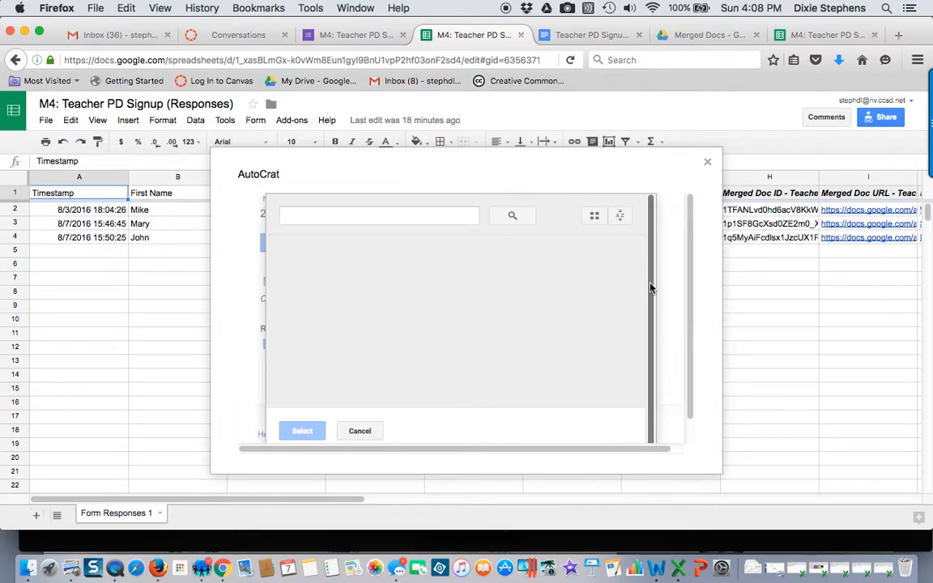
drag(647, 266, 653, 315)
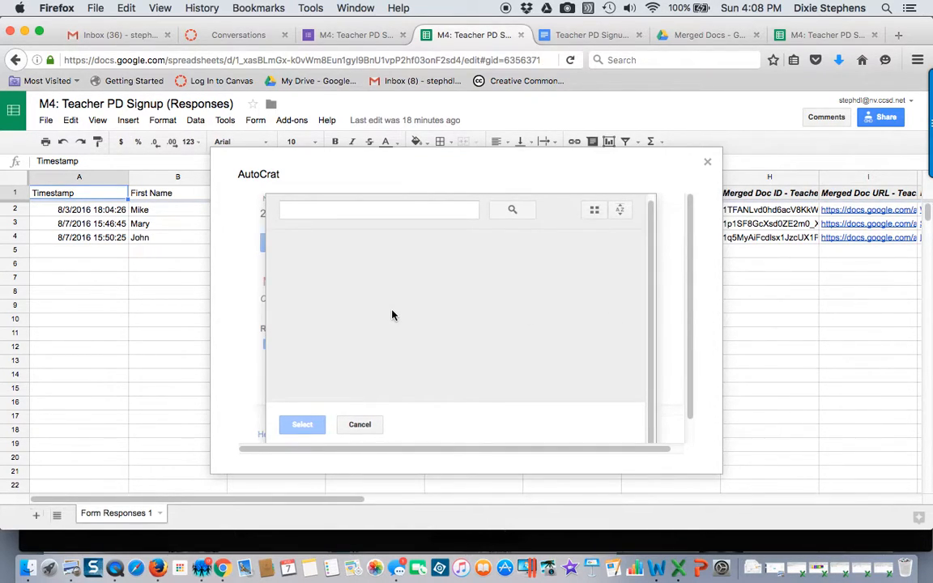
click(413, 211)
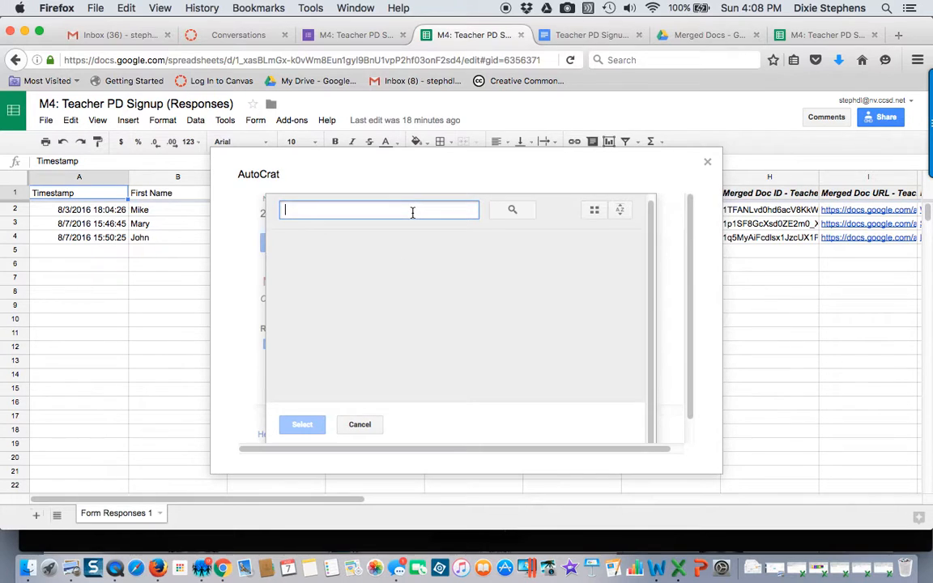
click(512, 210)
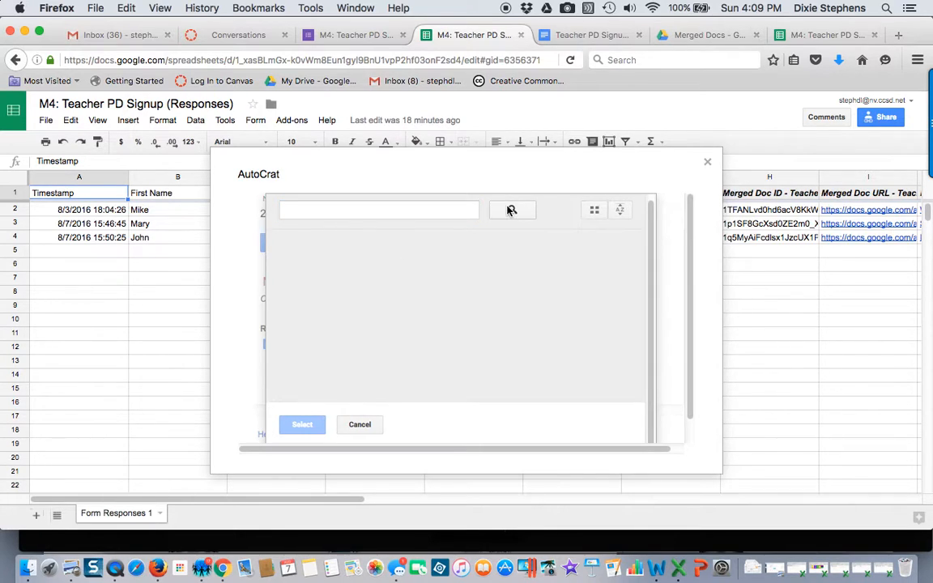
click(395, 212)
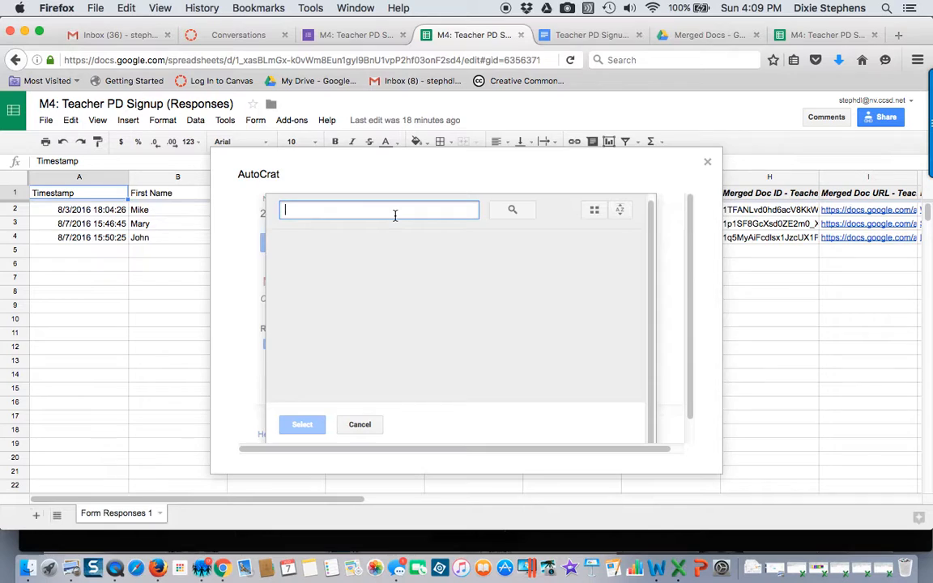
text(pd)
key(Return)
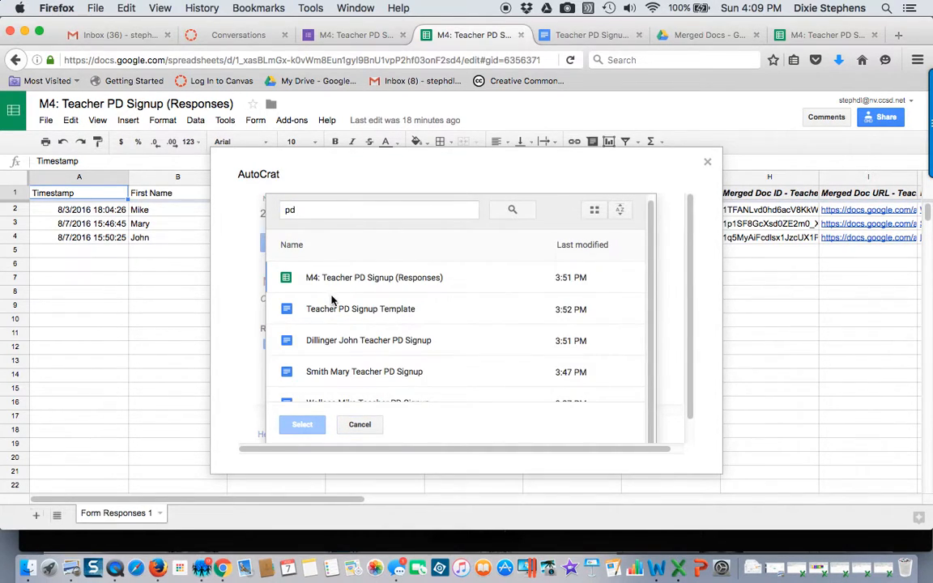
click(287, 316)
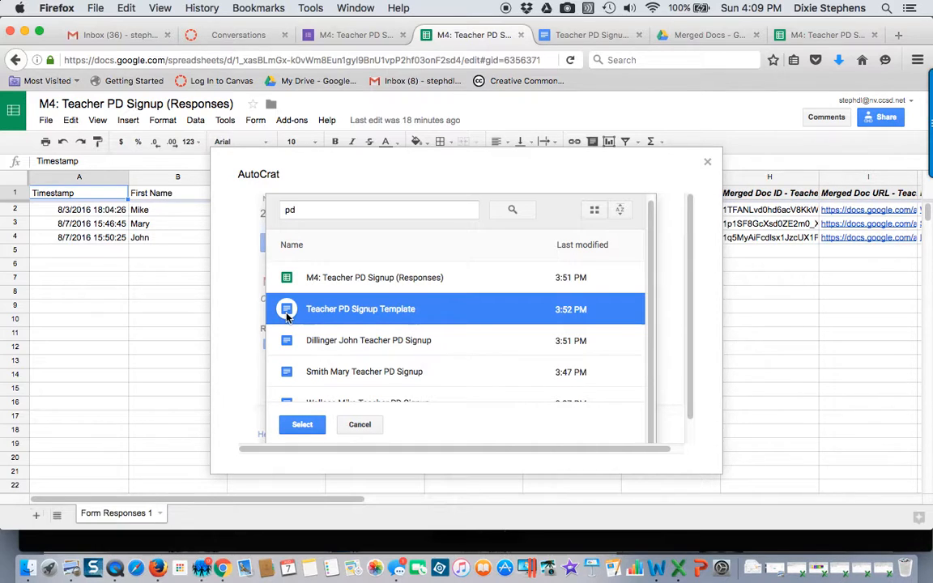
click(306, 427)
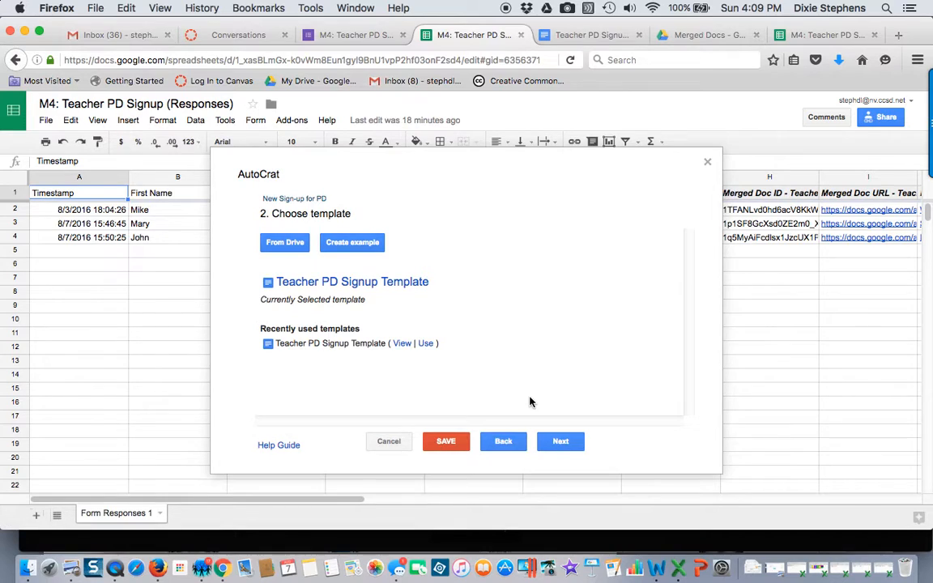
Verify the First Name, Last Name and four PD Session tags map to their same-named columns
click(561, 444)
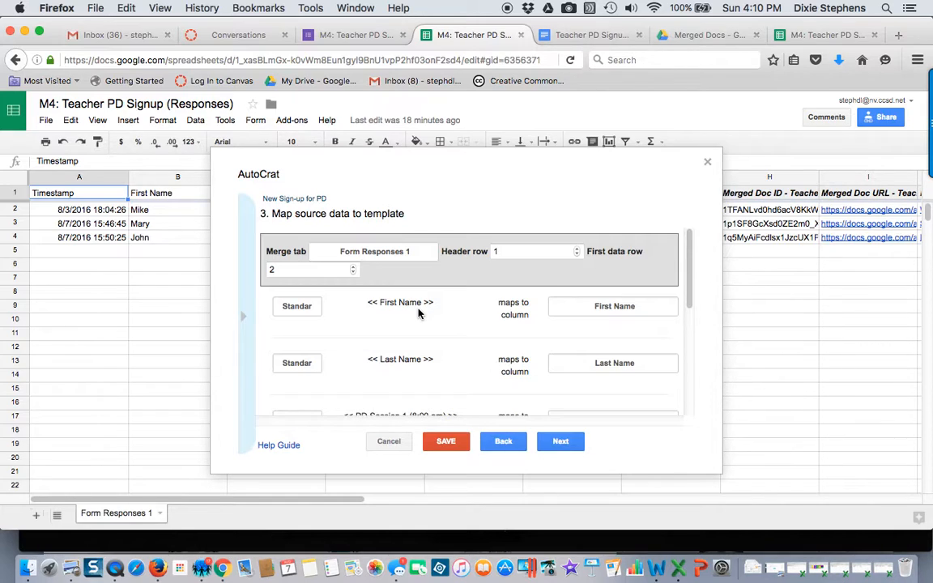
mouse_move(688, 268)
mouse_down()
mouse_move(700, 383)
mouse_move(690, 250)
mouse_up()
click(648, 306)
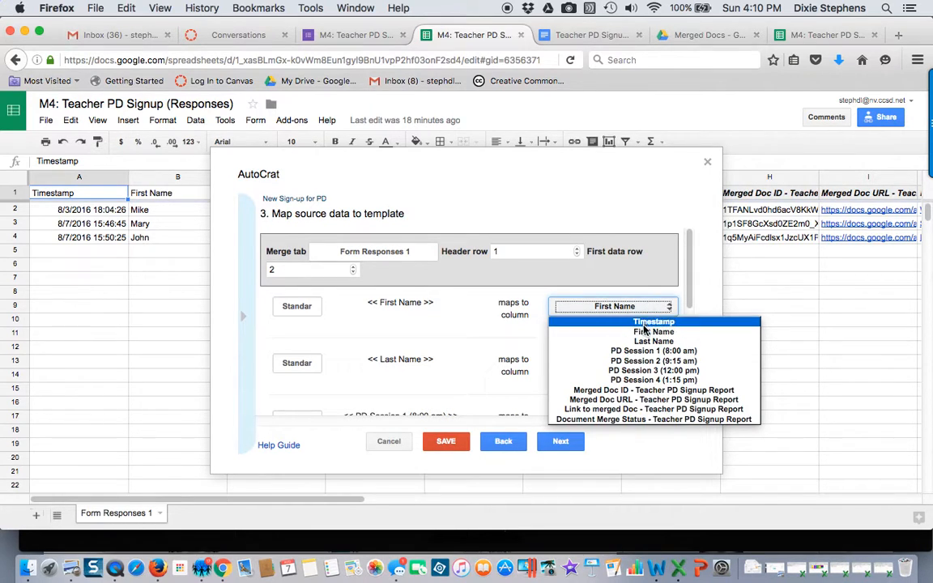
click(645, 331)
drag(693, 296, 693, 305)
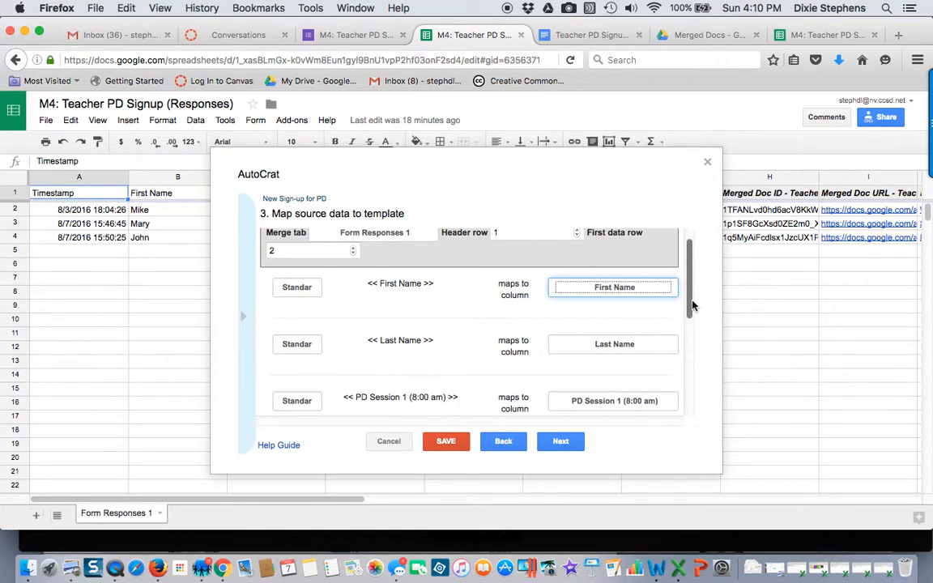
drag(692, 306, 694, 408)
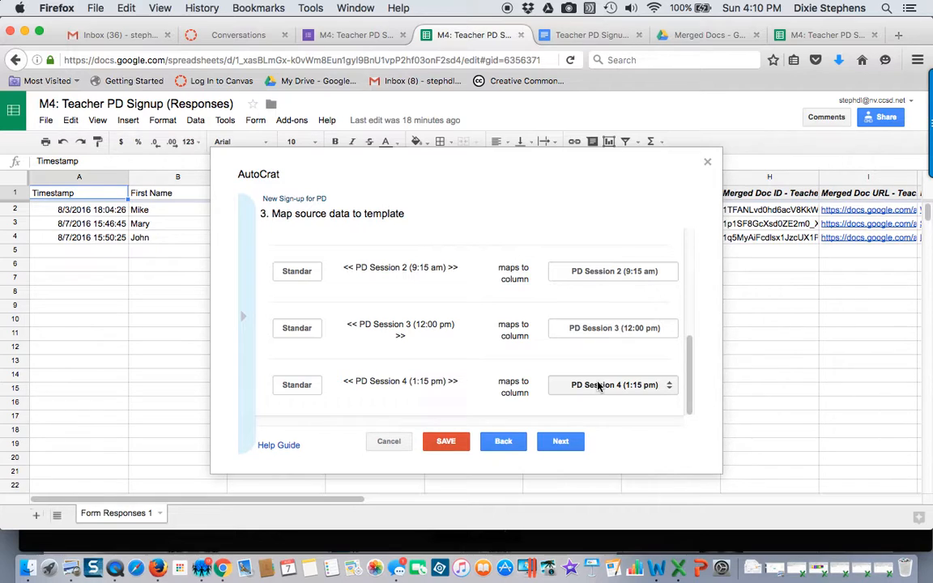
click(564, 441)
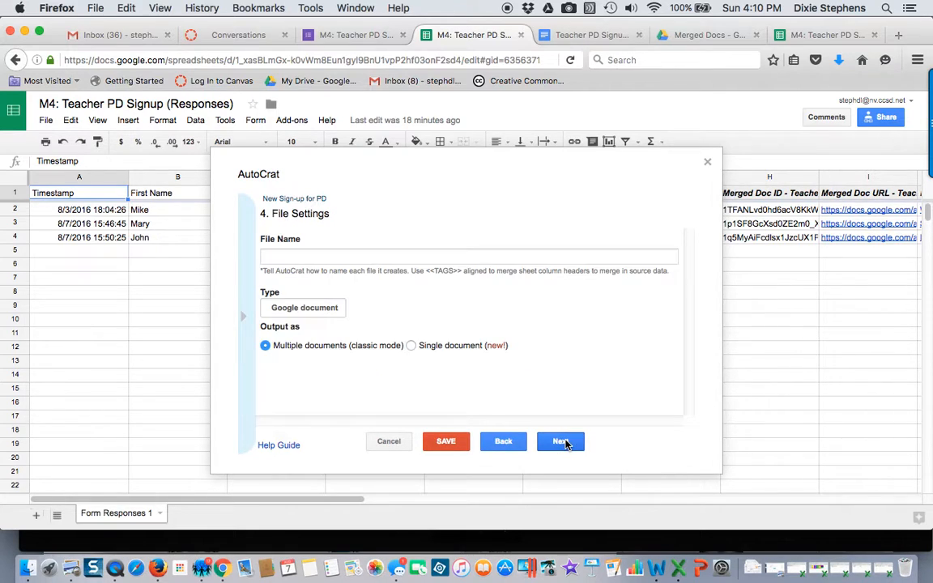
Start the file name with the <<Last Name>> tag, a comma, then the <<First Name>> tag
click(356, 256)
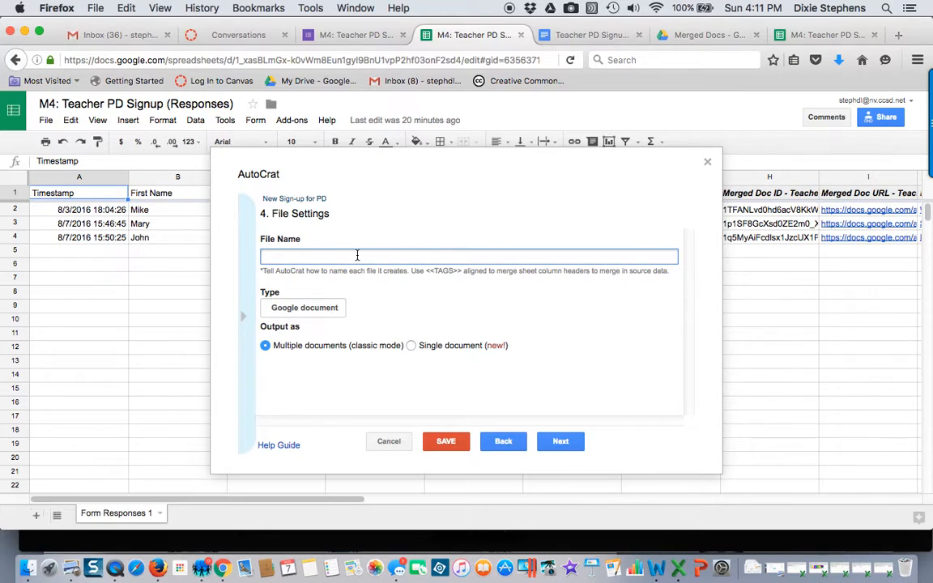
click(244, 320)
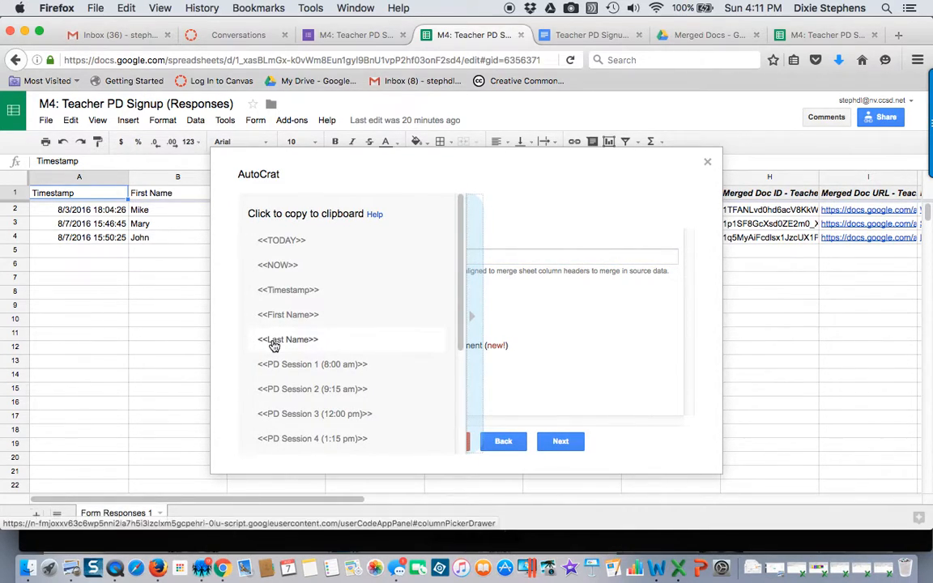
click(274, 341)
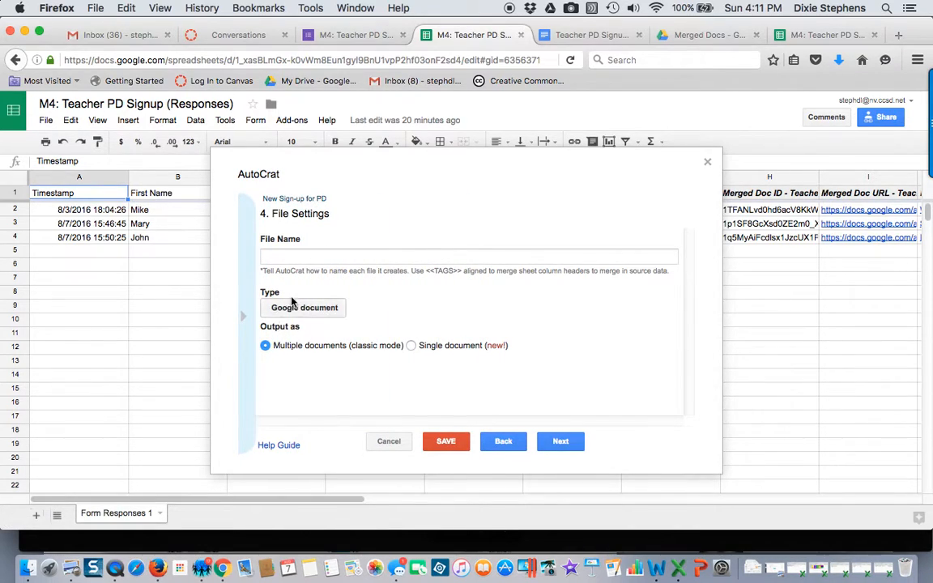
click(304, 258)
text(<<Last Name>>)
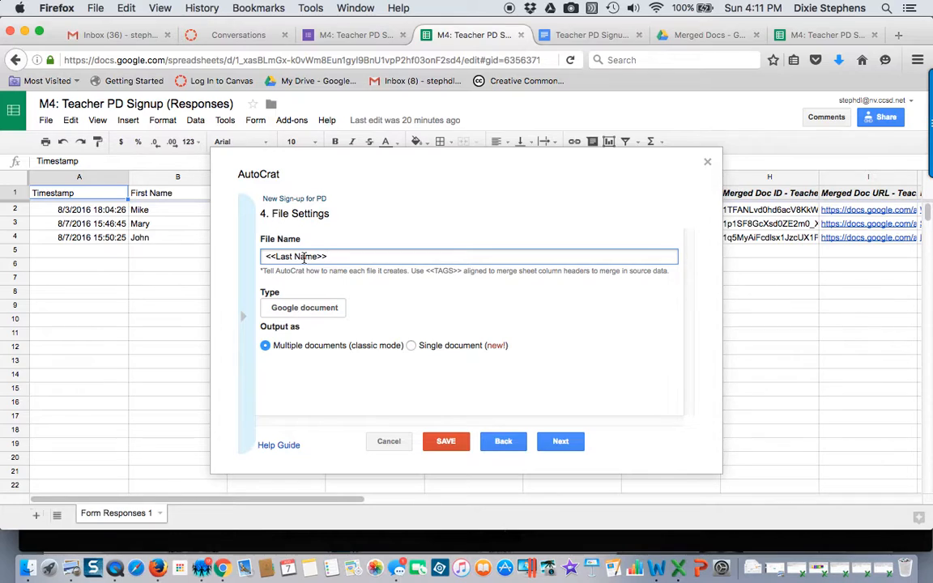
text(,)
click(245, 318)
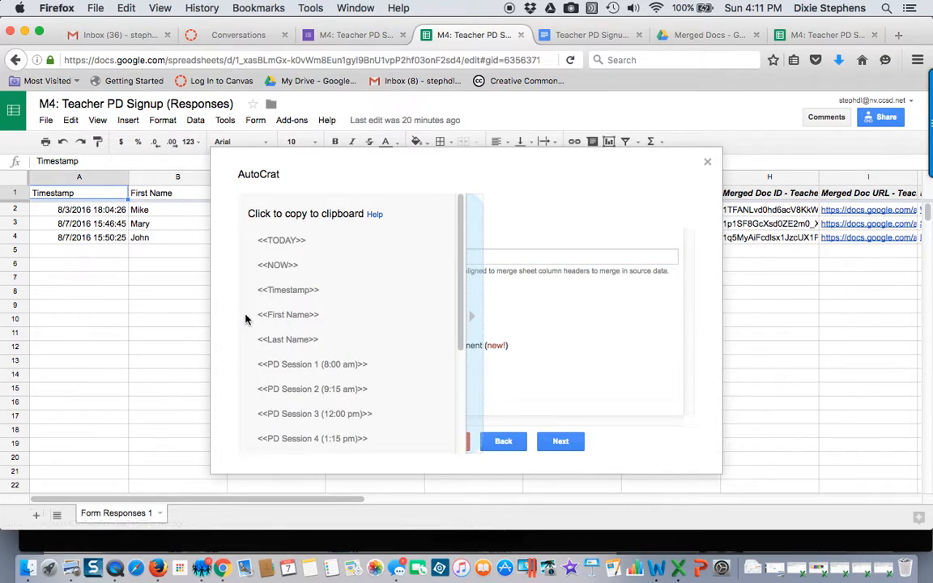
click(276, 319)
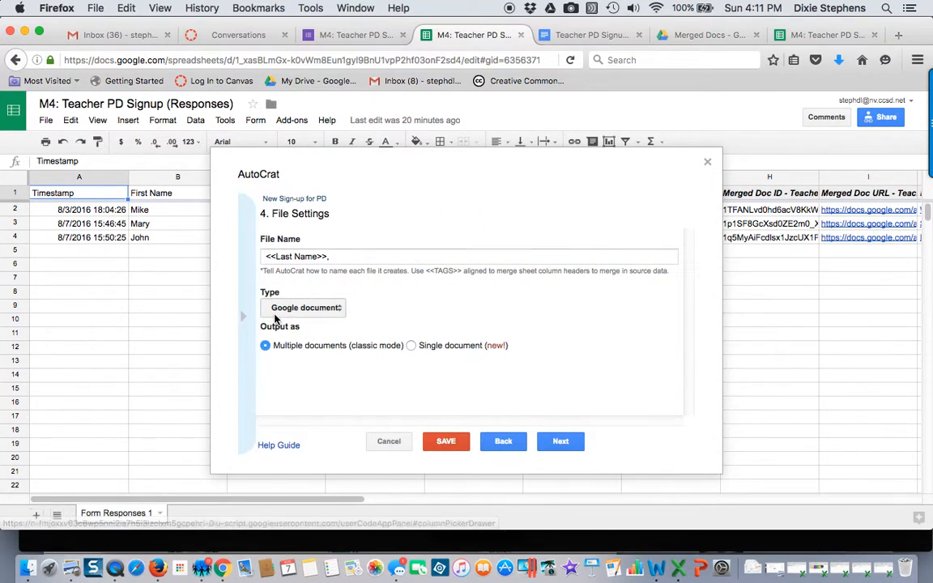
click(351, 257)
key(cmd+v)
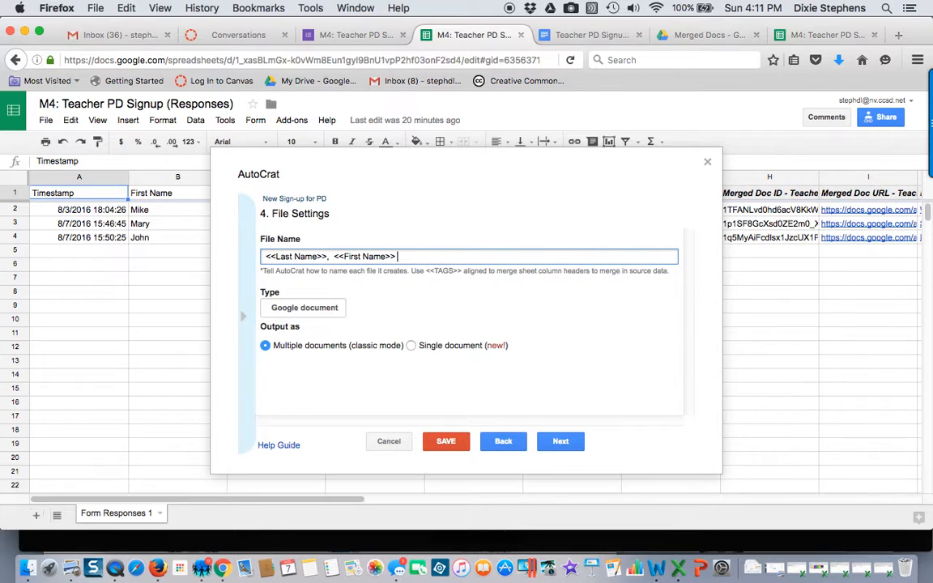
Append the <<Merged Doc URL>> and <<TODAY>> tags to the file name
click(242, 314)
scroll(245, 322, down, 5)
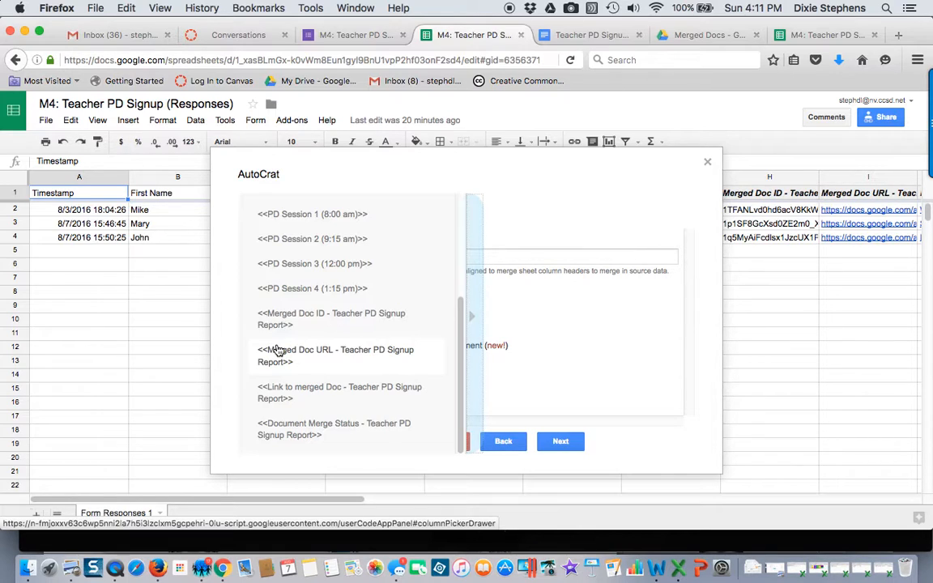
click(276, 350)
click(414, 258)
key(super+v)
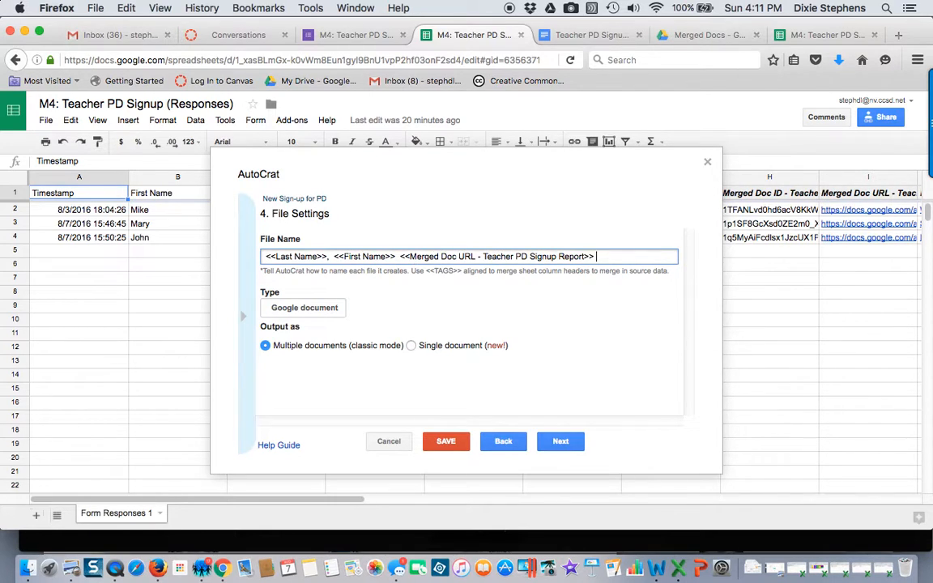
click(243, 316)
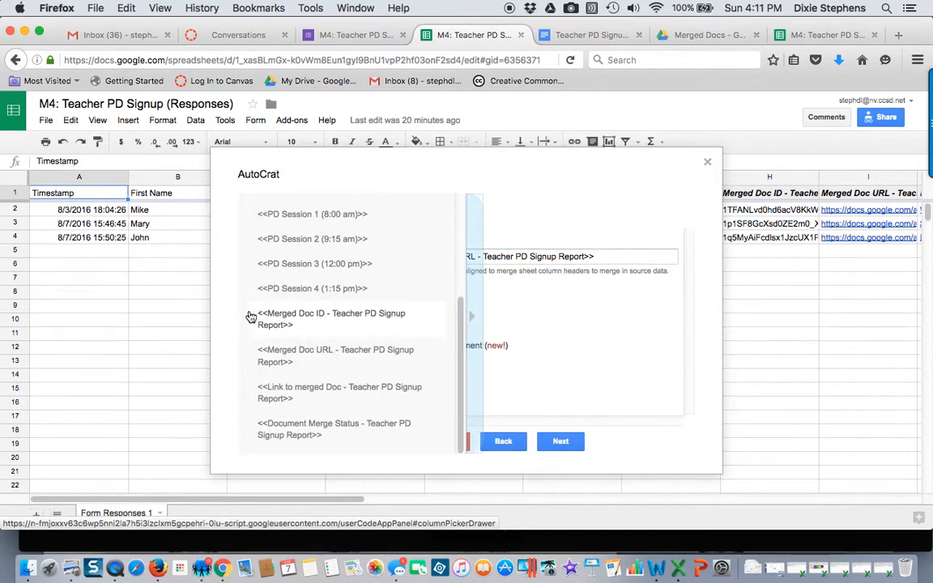
scroll(293, 243, up, 5)
click(293, 242)
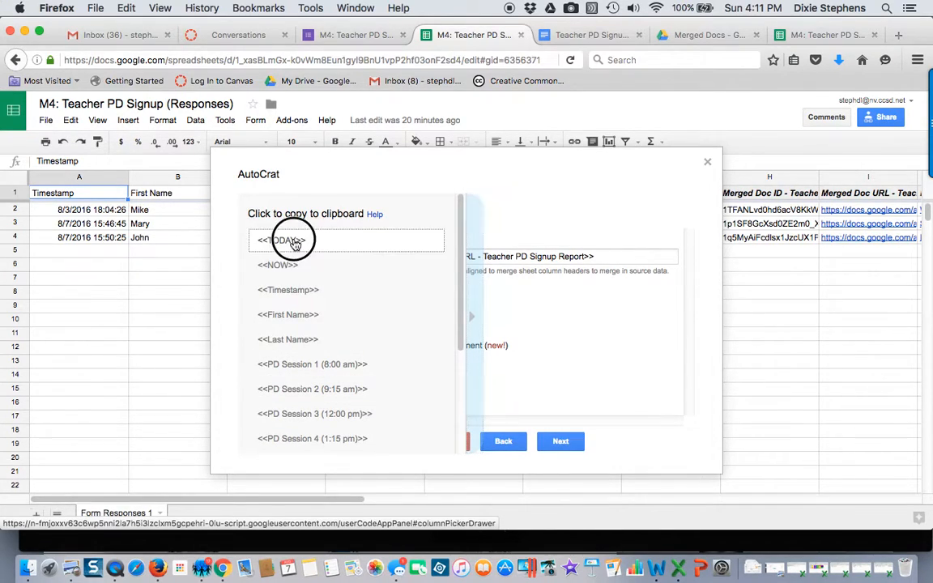
click(622, 258)
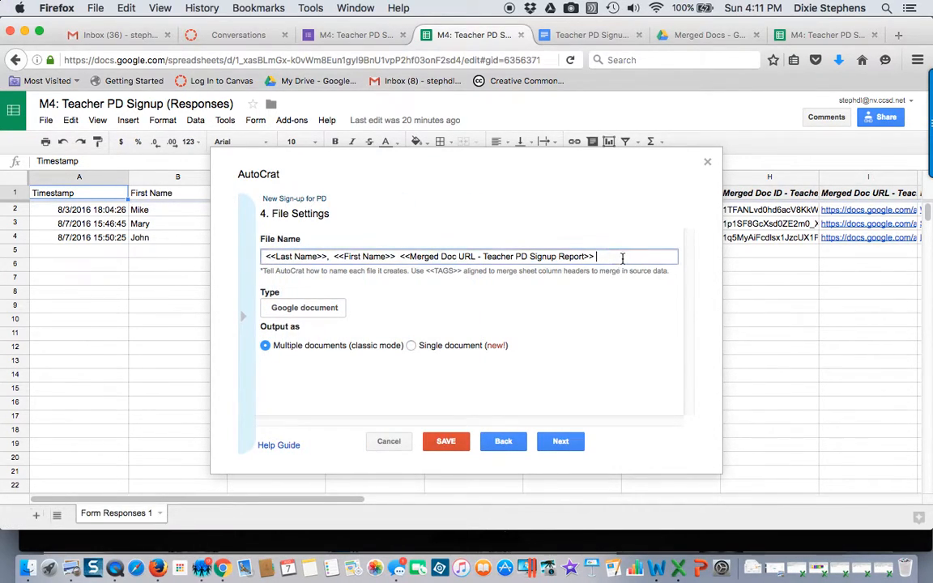
key(super+v)
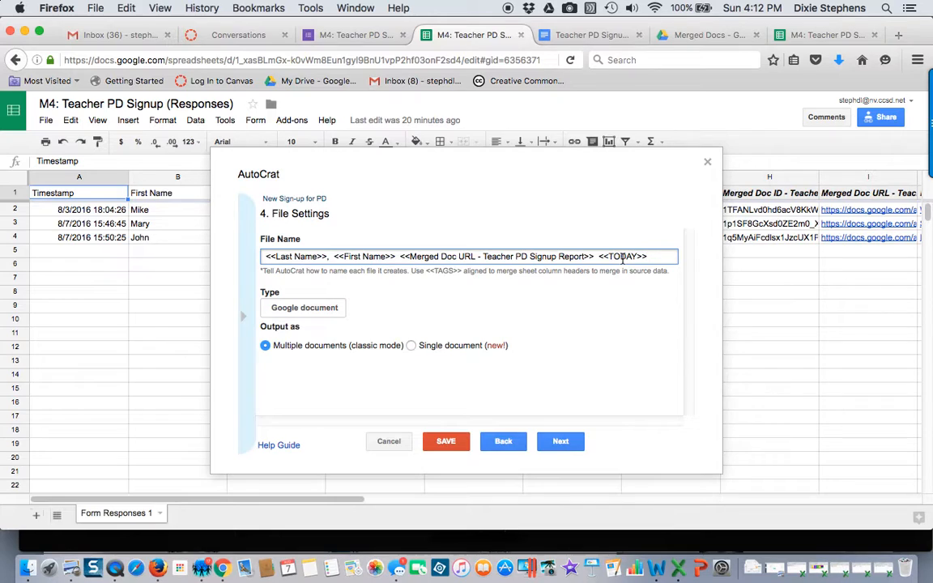
click(248, 321)
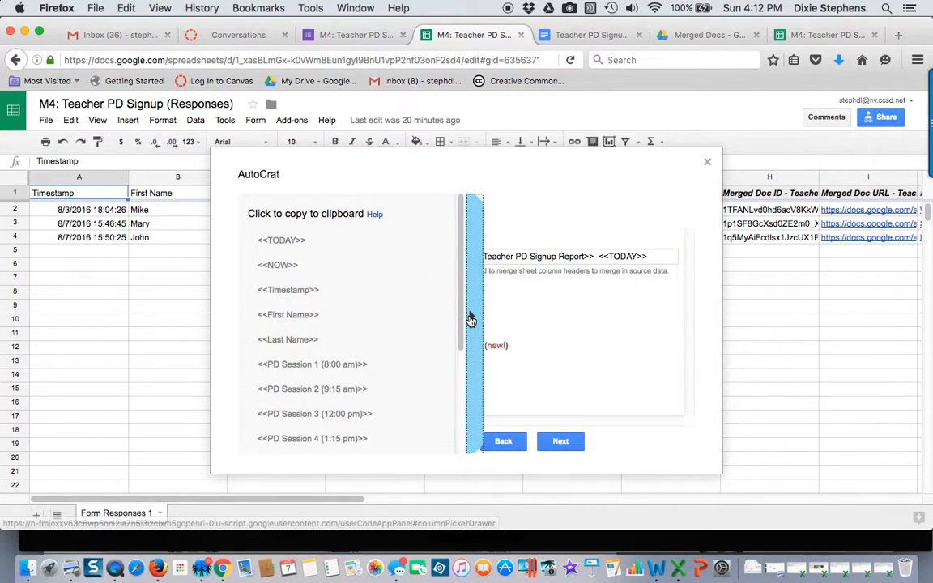
click(468, 319)
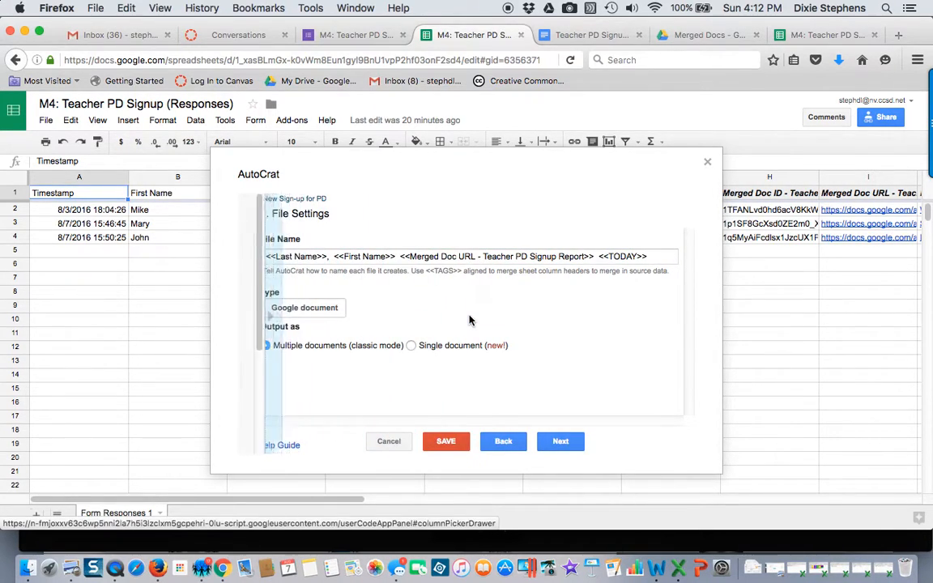
Keep Google document as the type and choose Single document output with page breaks
click(320, 316)
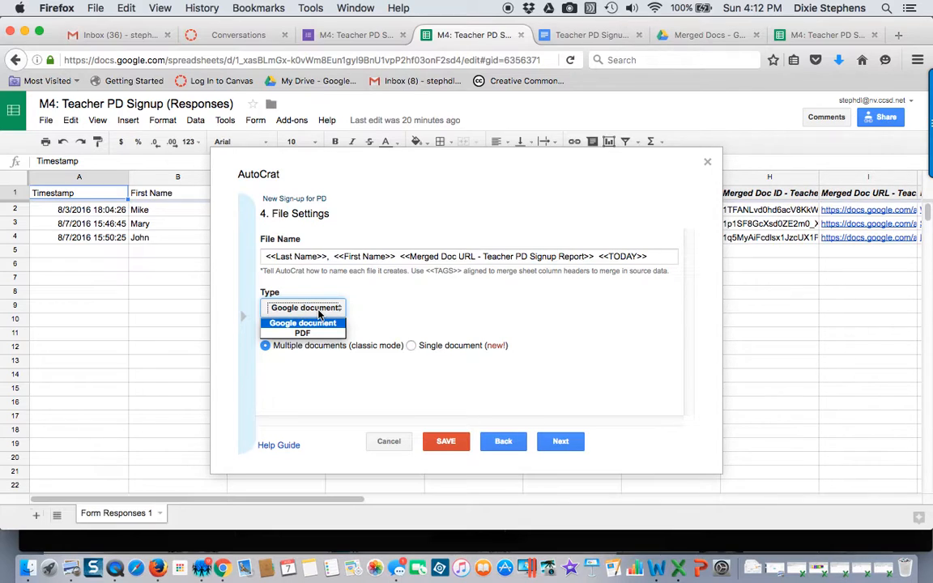
click(376, 305)
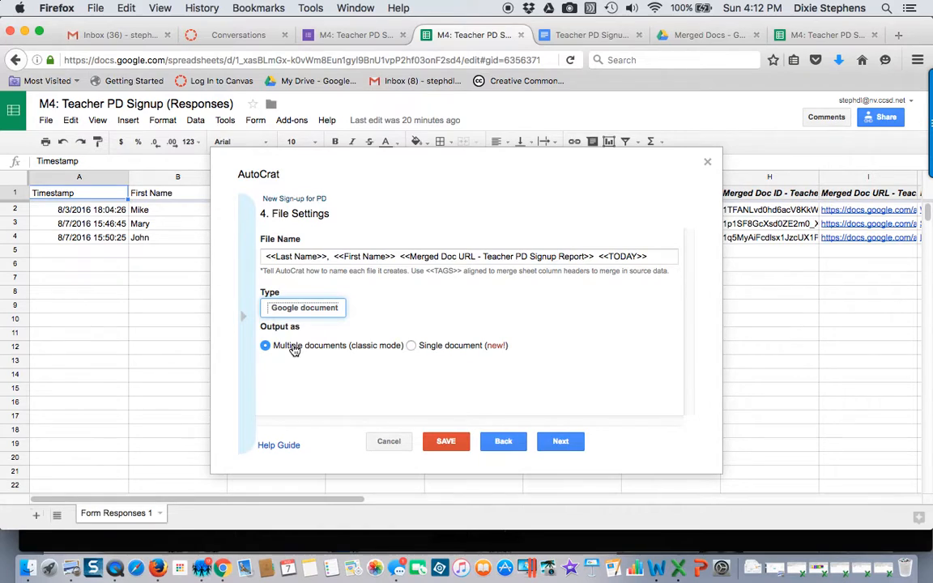
click(438, 349)
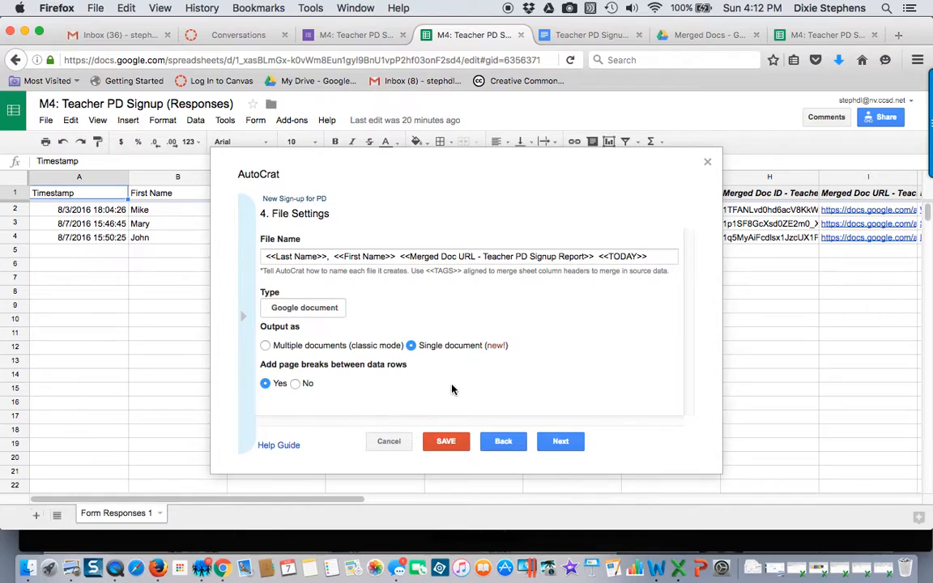
click(558, 448)
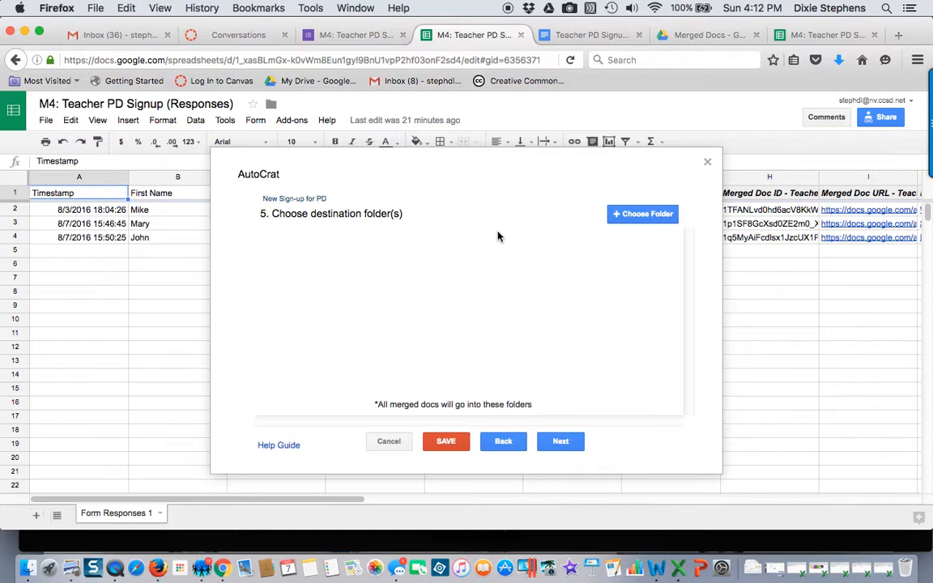
Pick Merged Docs in the Drive picker as the destination folder and proceed
click(630, 215)
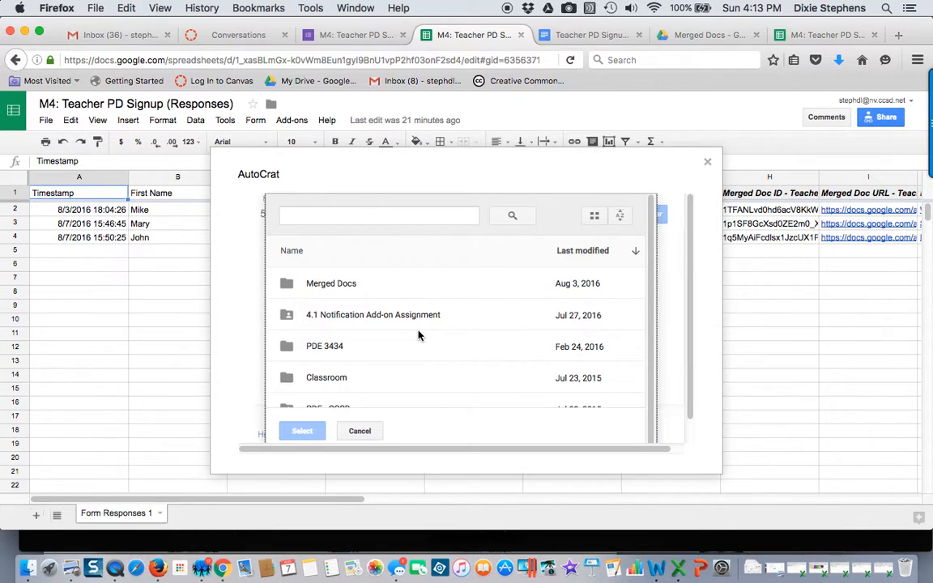
click(329, 284)
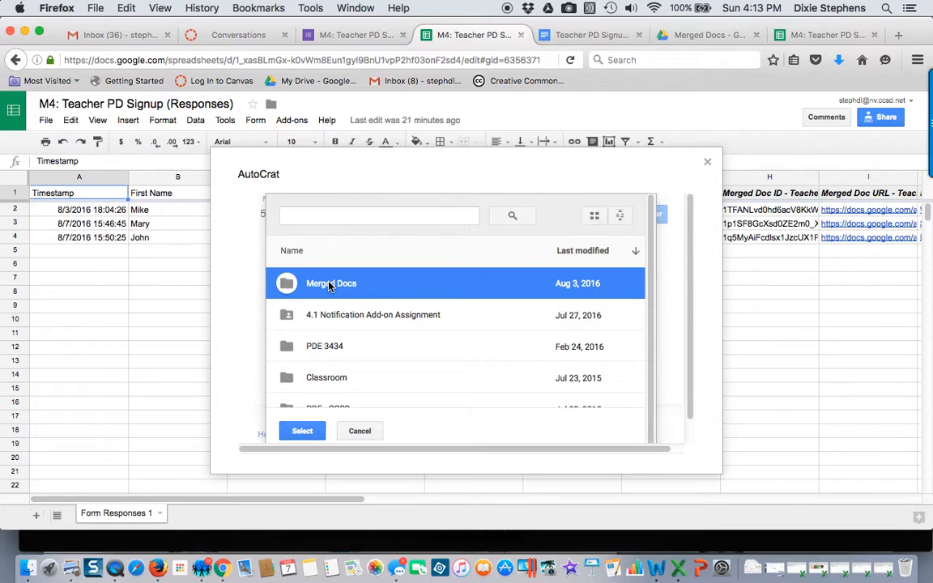
click(302, 432)
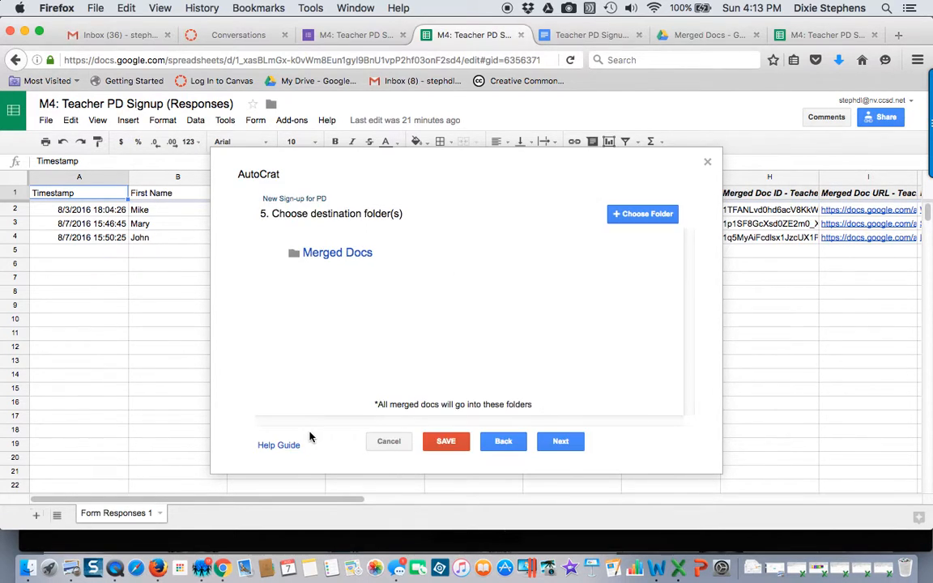
click(570, 448)
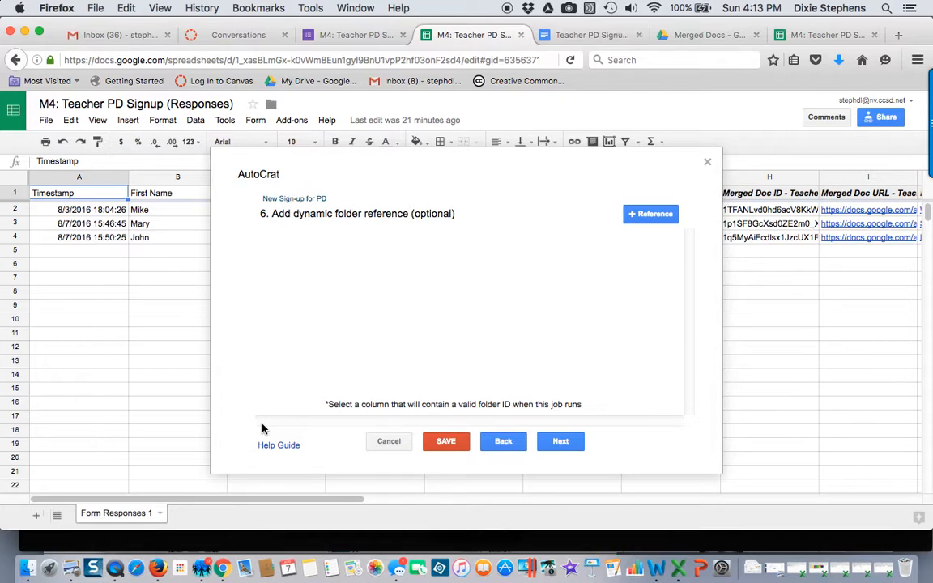
Skip the dynamic folder reference and add no merge conditions, reaching step 8
click(555, 444)
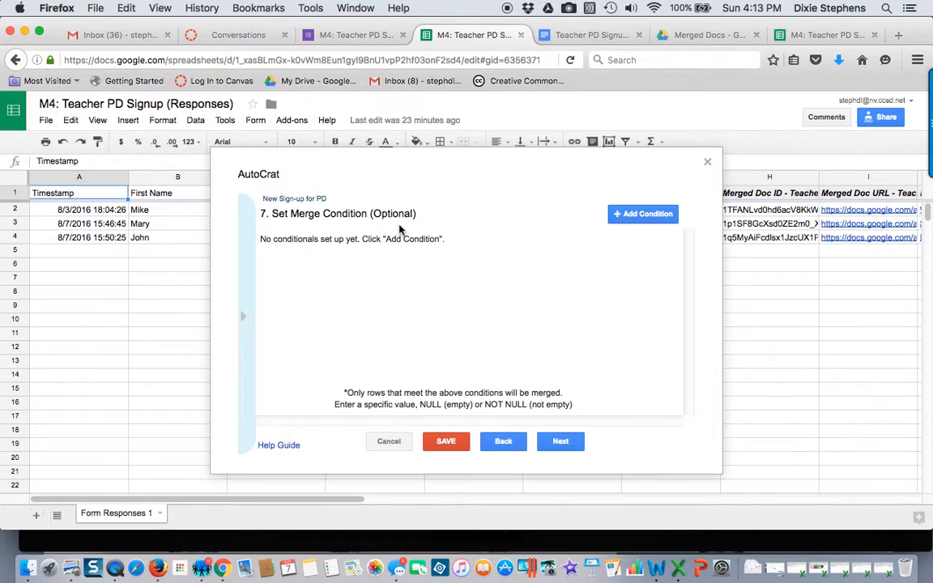
click(562, 442)
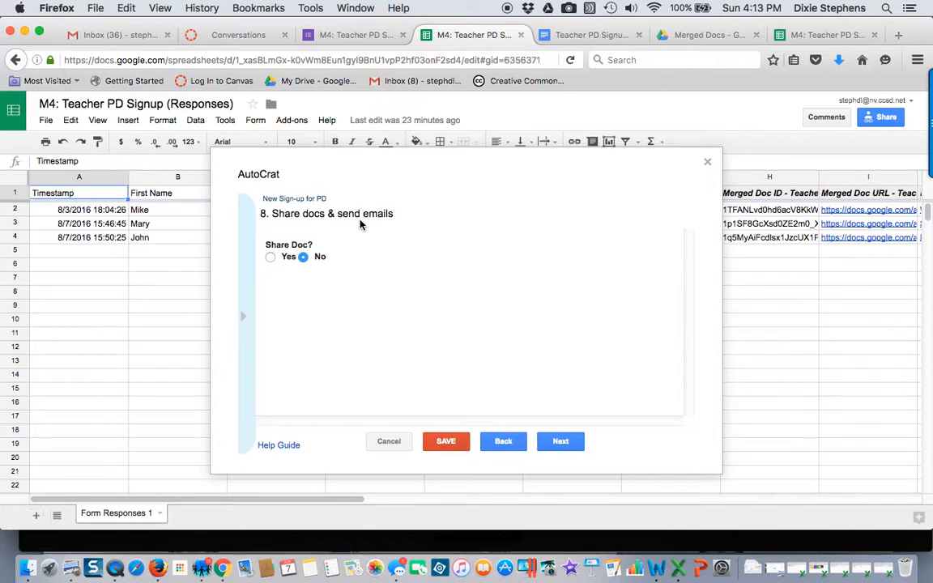
Keep Share Doc set to No and move on to step 9 job triggers
click(269, 258)
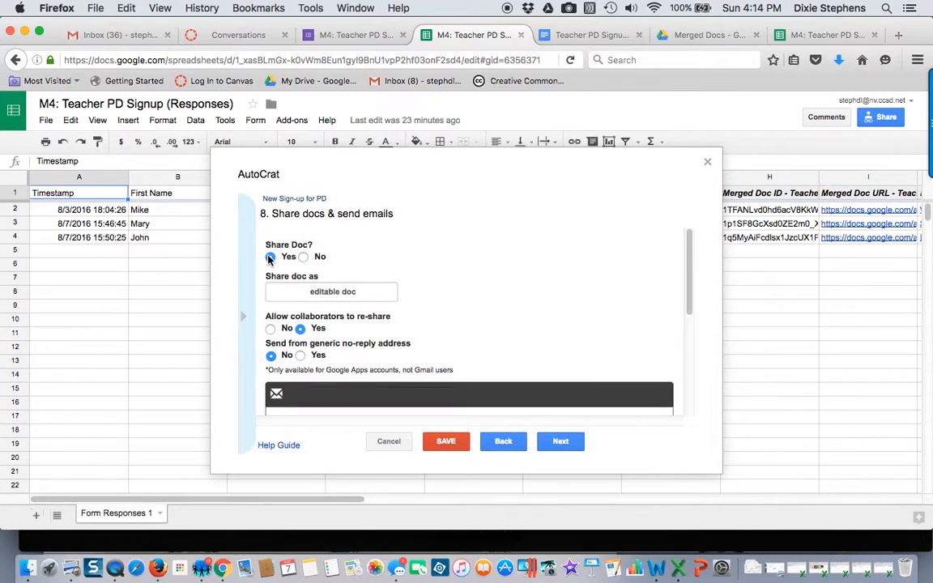
scroll(381, 277, down, 2)
scroll(381, 277, up, 2)
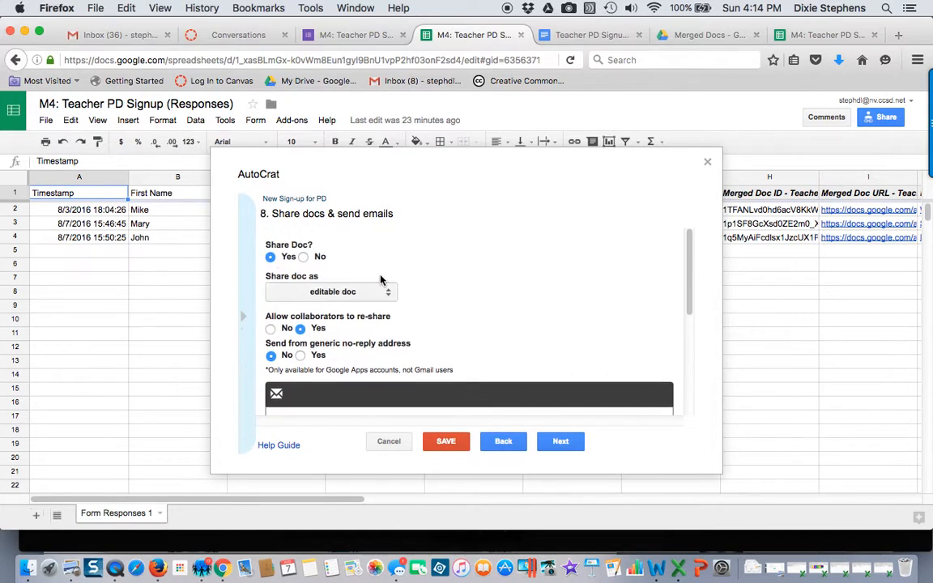
click(303, 257)
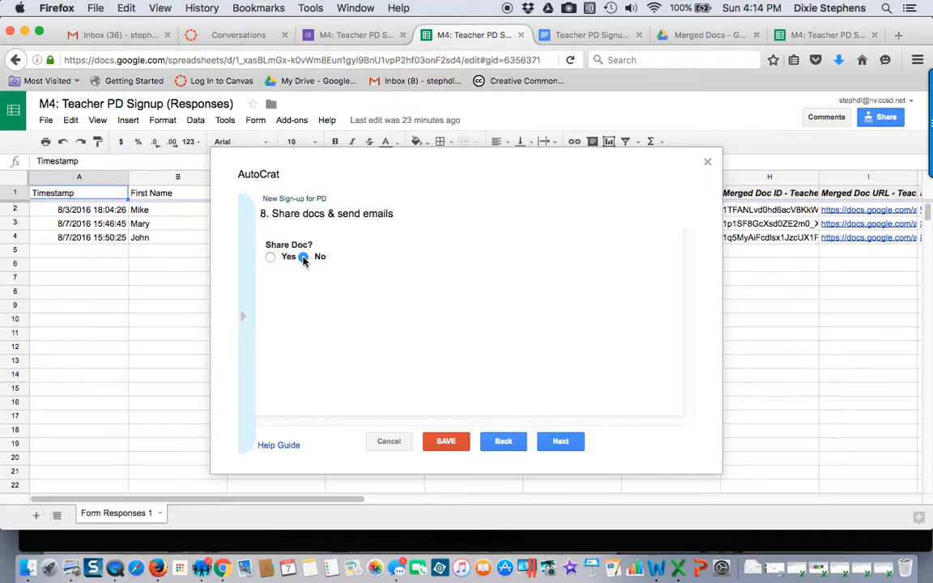
click(549, 442)
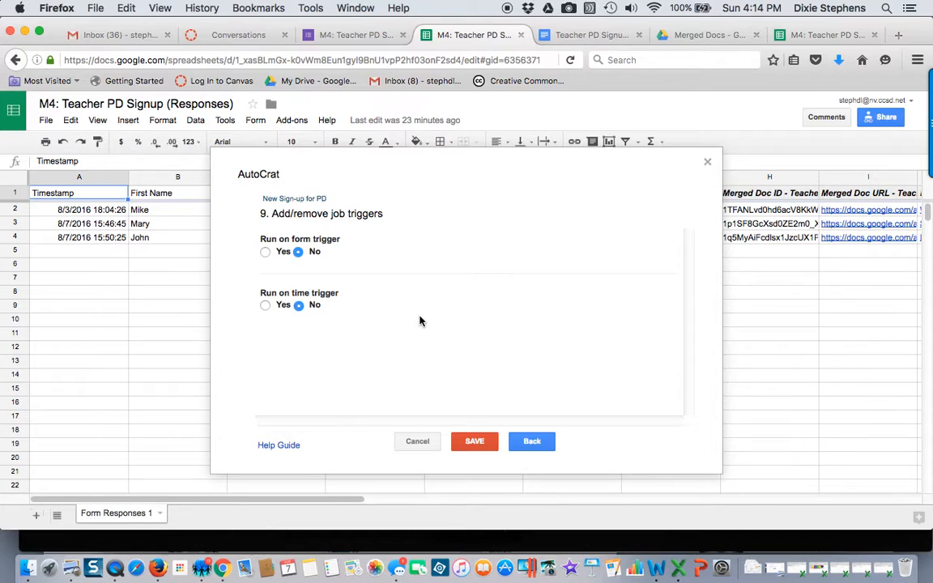
Save the New Sign-up for PD job, then close the autoCrat window
click(534, 447)
click(450, 448)
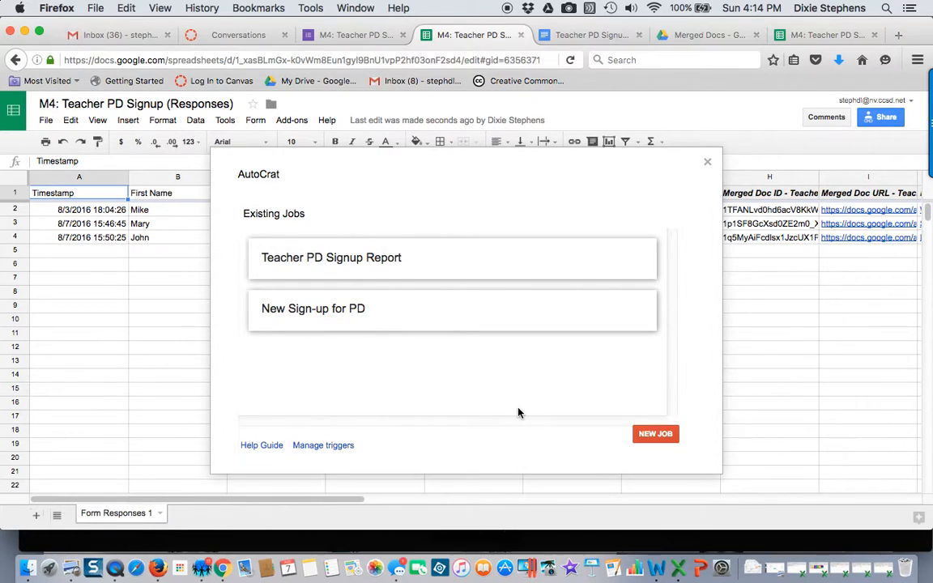
click(708, 166)
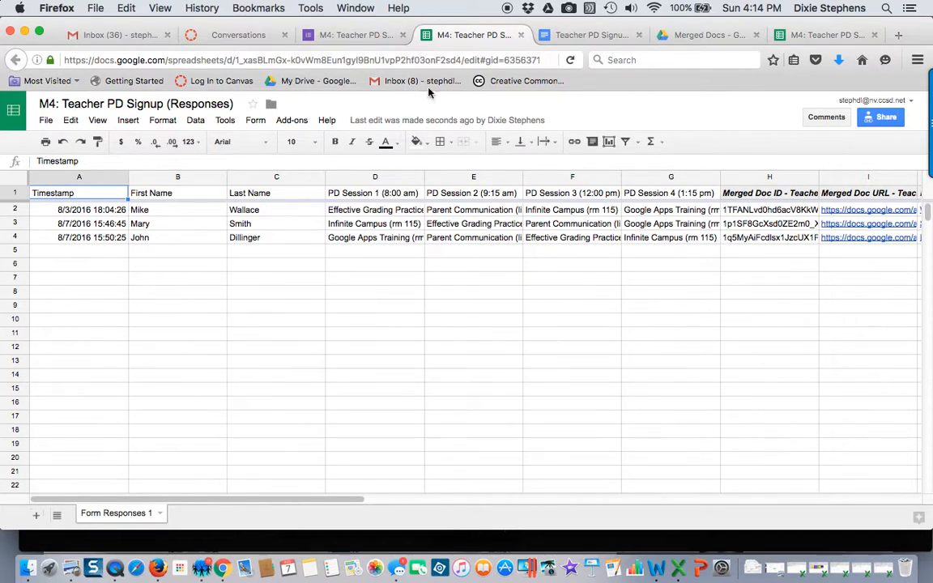
Preview the Teacher PD Signup form and fill in a test first and last name
click(353, 37)
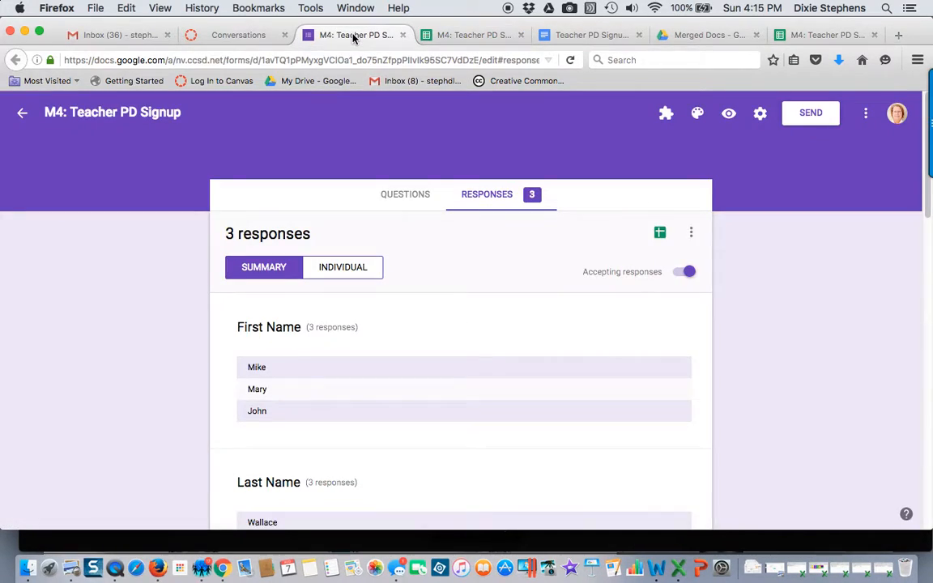
click(730, 114)
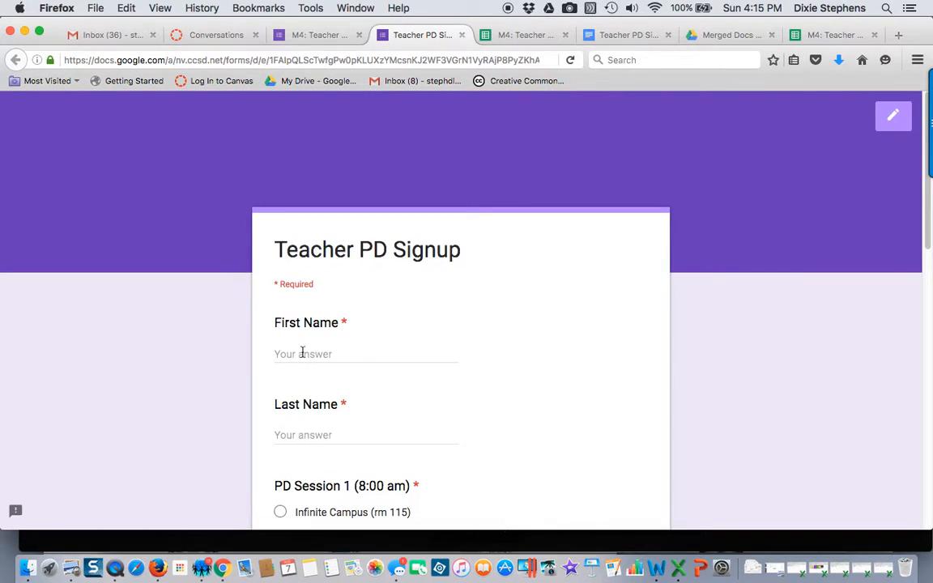
click(304, 355)
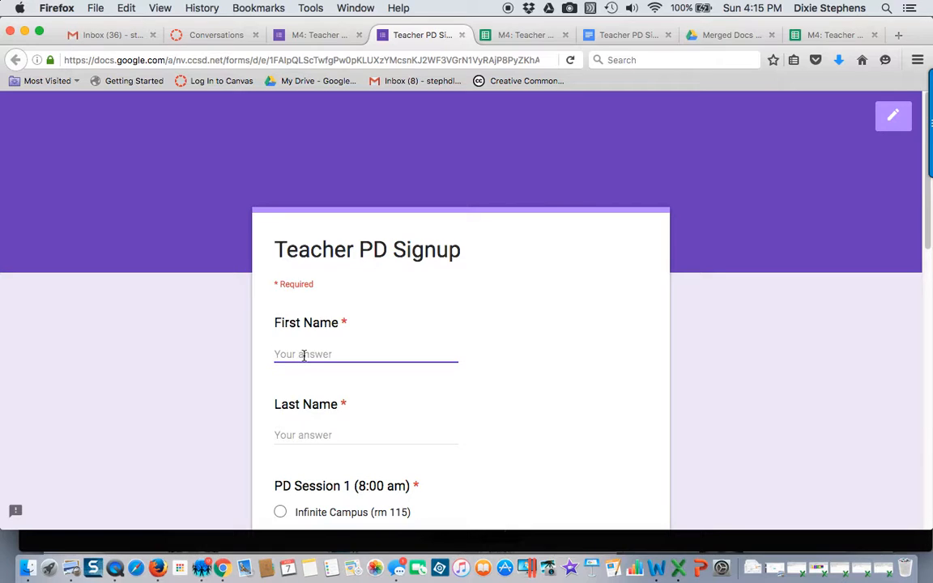
text(Zane)
key(Tab)
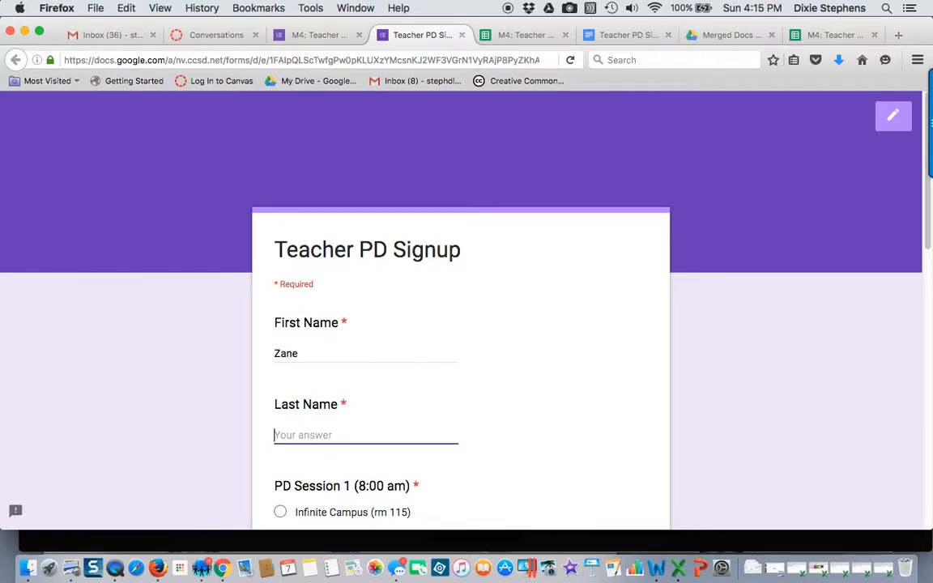
text(Stephens)
Choose Effective Grading Practices, Parent Communication, Infinite Campus and Google Apps Training, then submit
scroll(284, 405, down, 3)
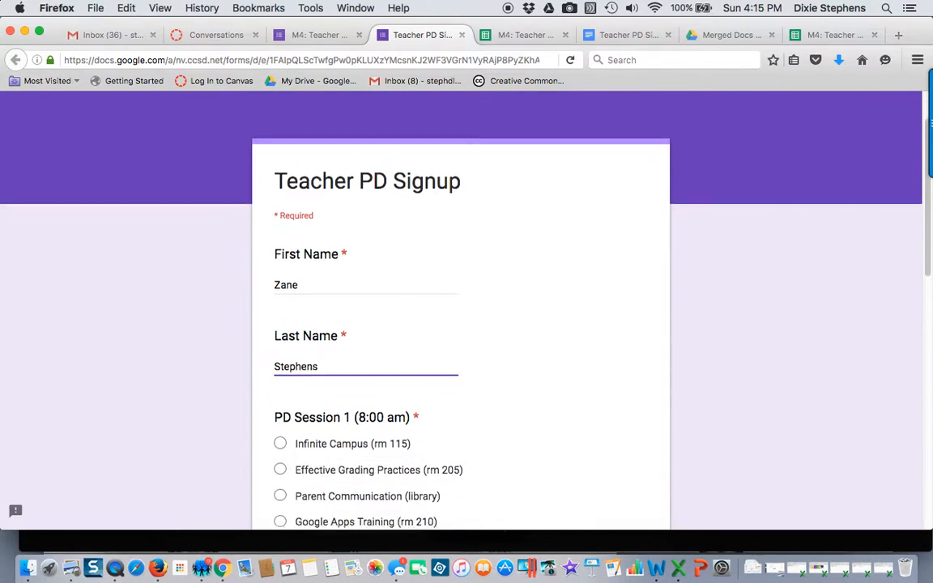
click(281, 413)
scroll(284, 415, down, 4)
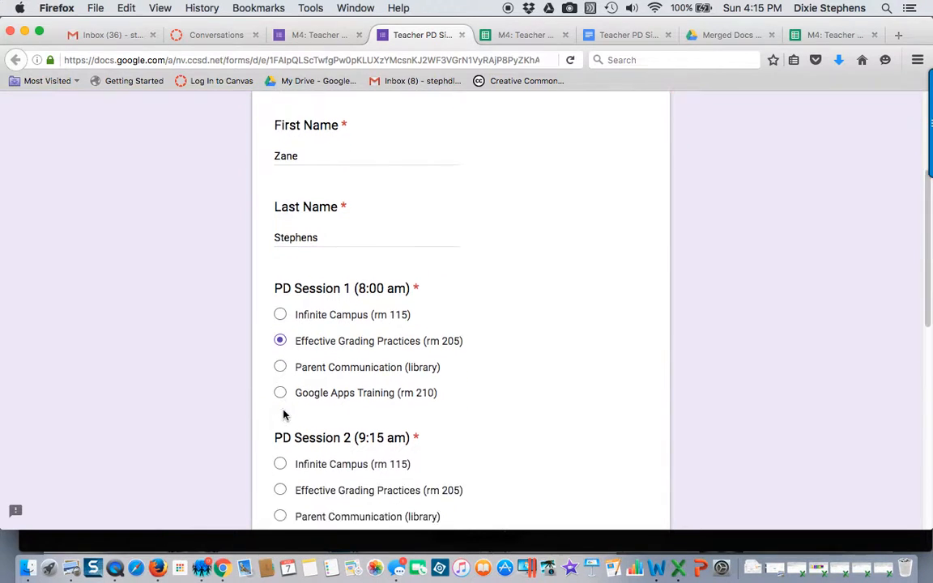
click(281, 421)
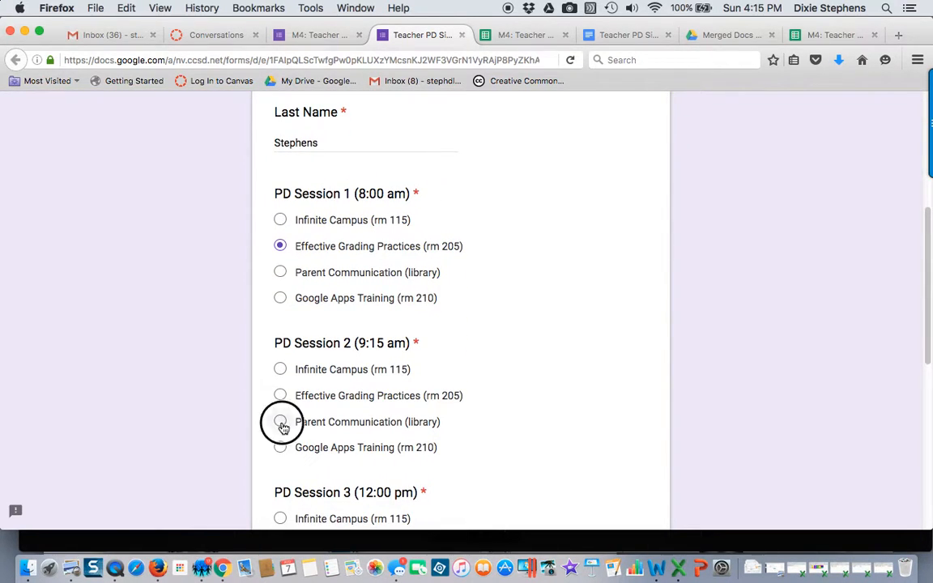
scroll(283, 421, down, 3)
click(281, 418)
scroll(283, 424, down, 4)
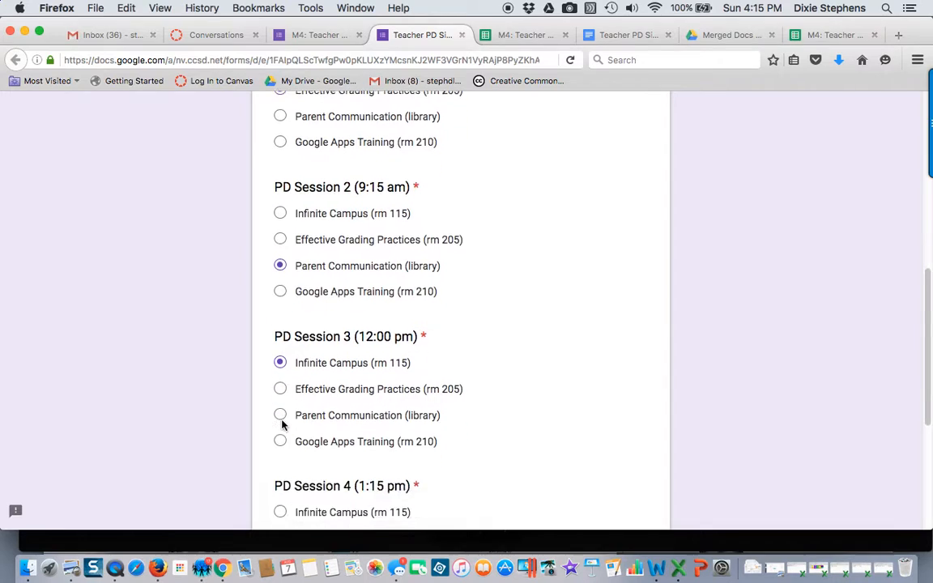
scroll(283, 424, down, 1)
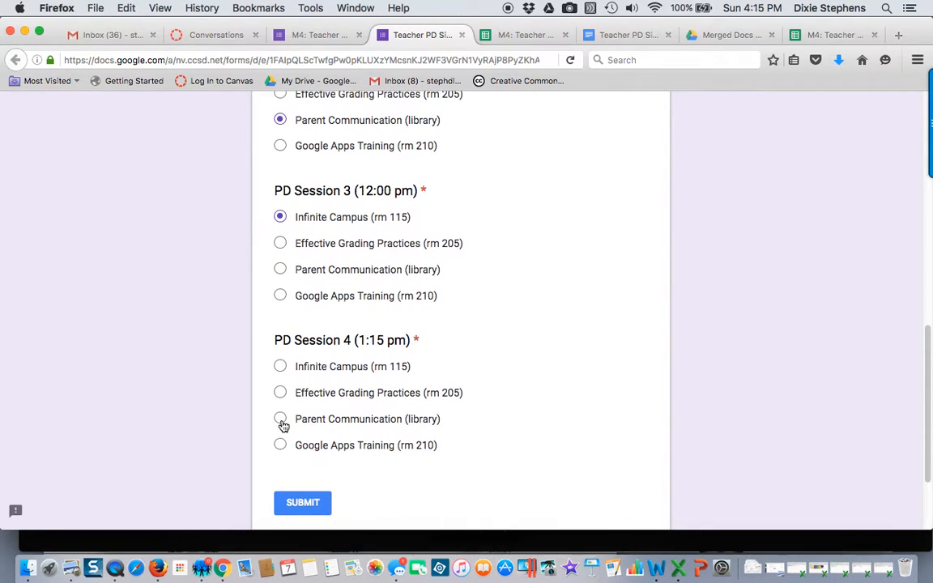
click(280, 445)
click(310, 506)
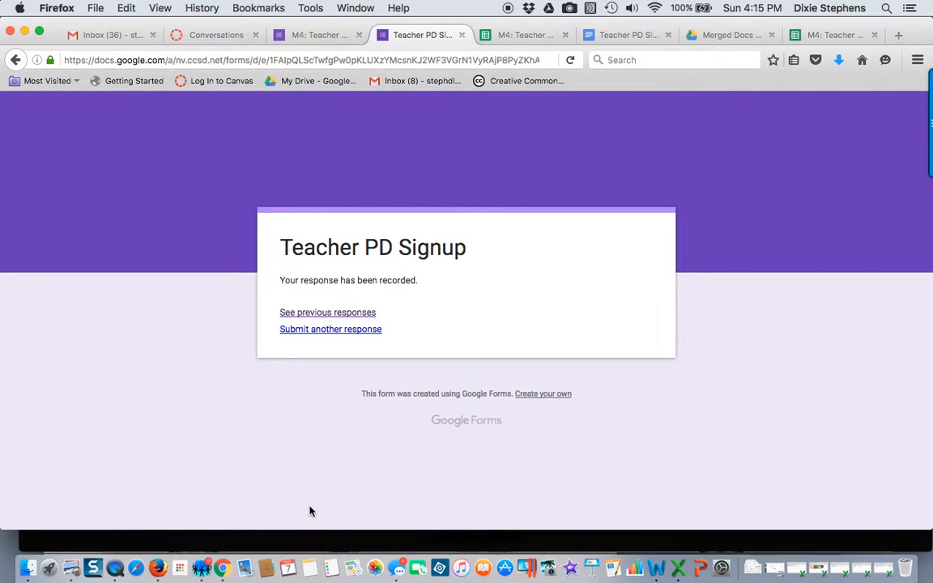
click(526, 36)
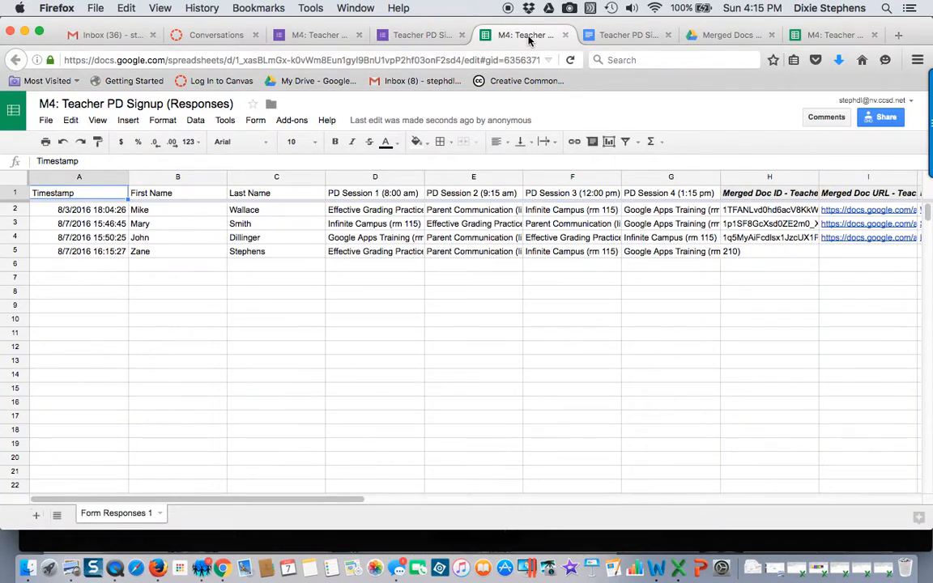
click(258, 252)
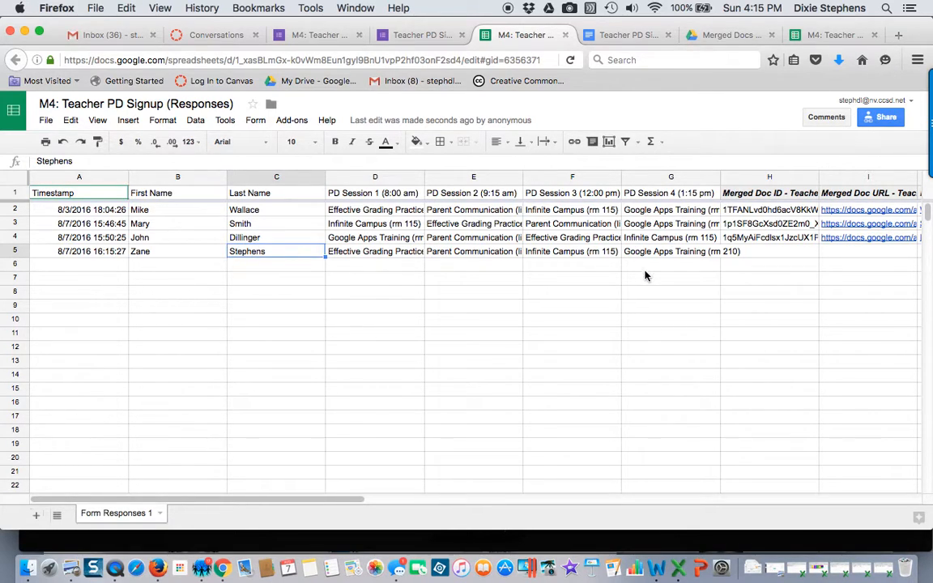
drag(358, 500, 499, 503)
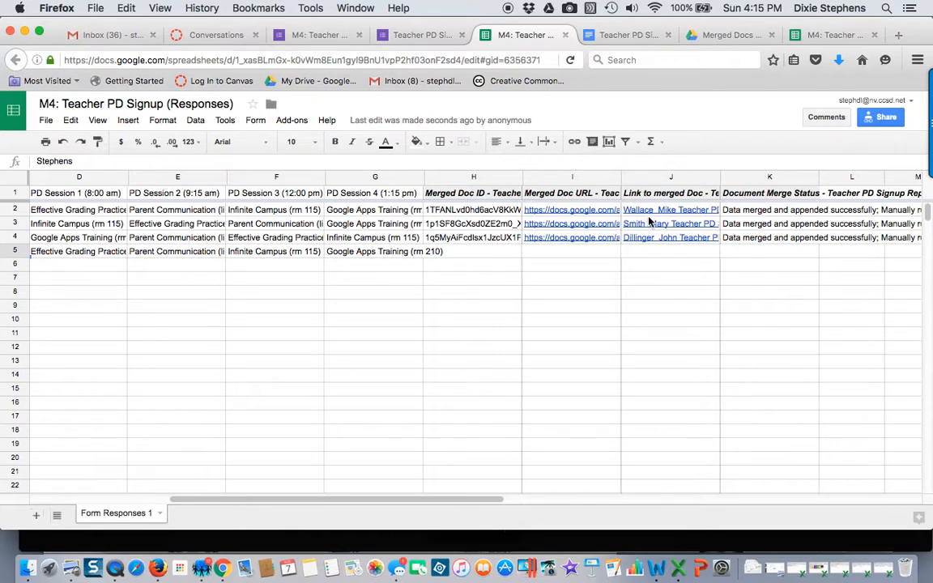
mouse_move(579, 243)
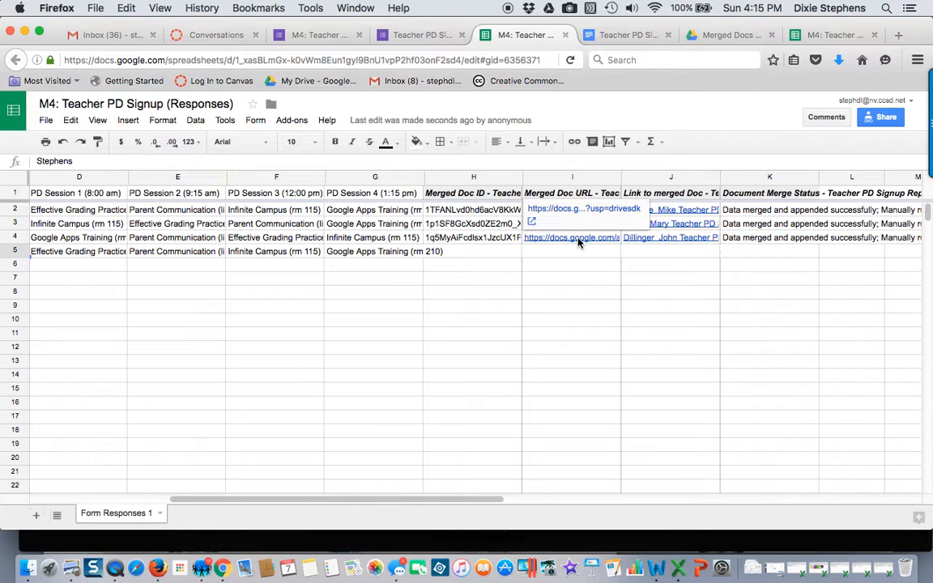
Launch autoCrat from Add-ons and run the Teacher PD Signup Report job
click(292, 119)
mouse_move(302, 143)
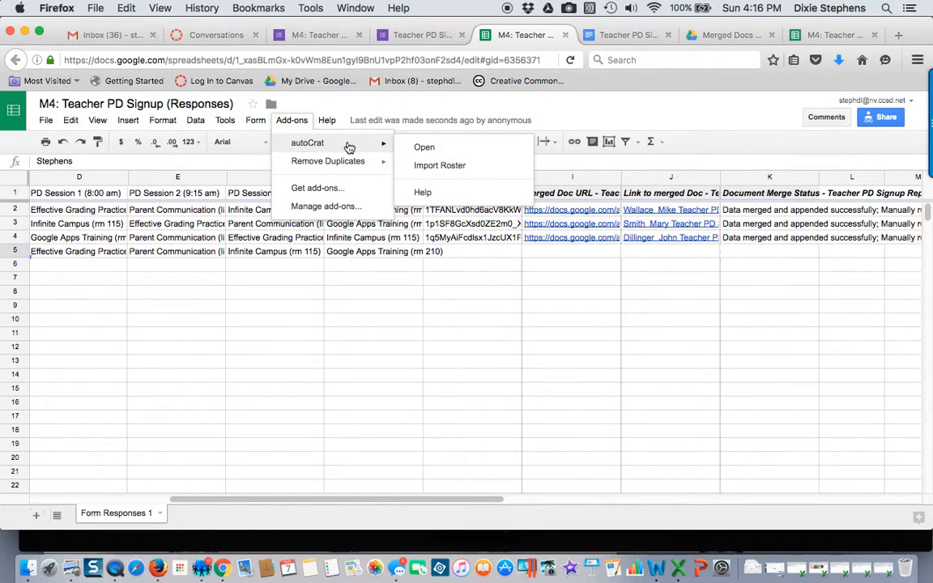
click(423, 150)
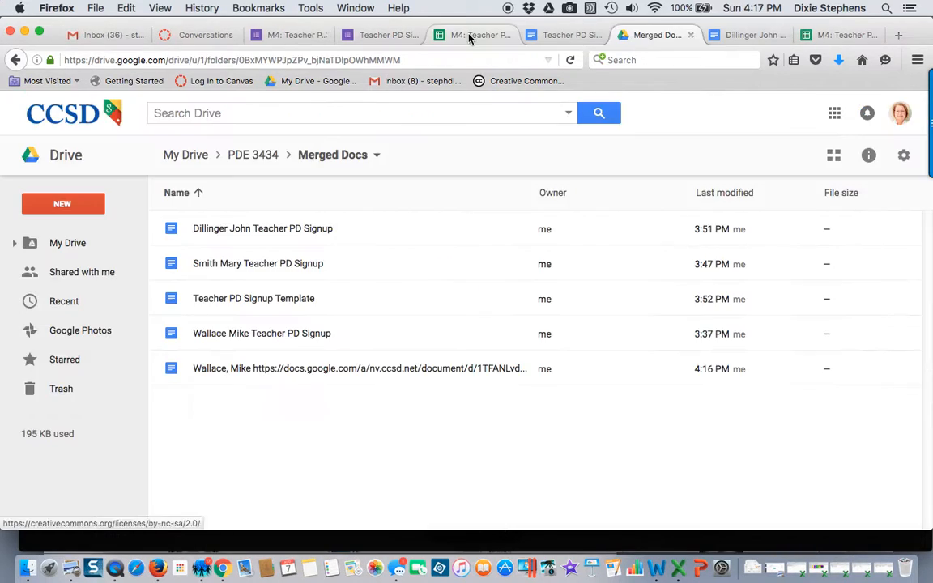
click(470, 36)
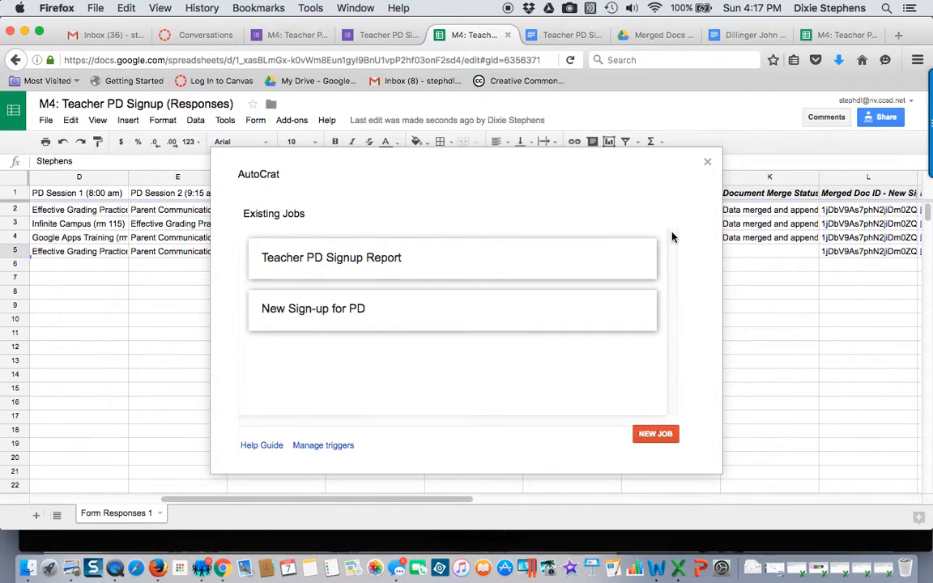
mouse_move(535, 273)
click(442, 259)
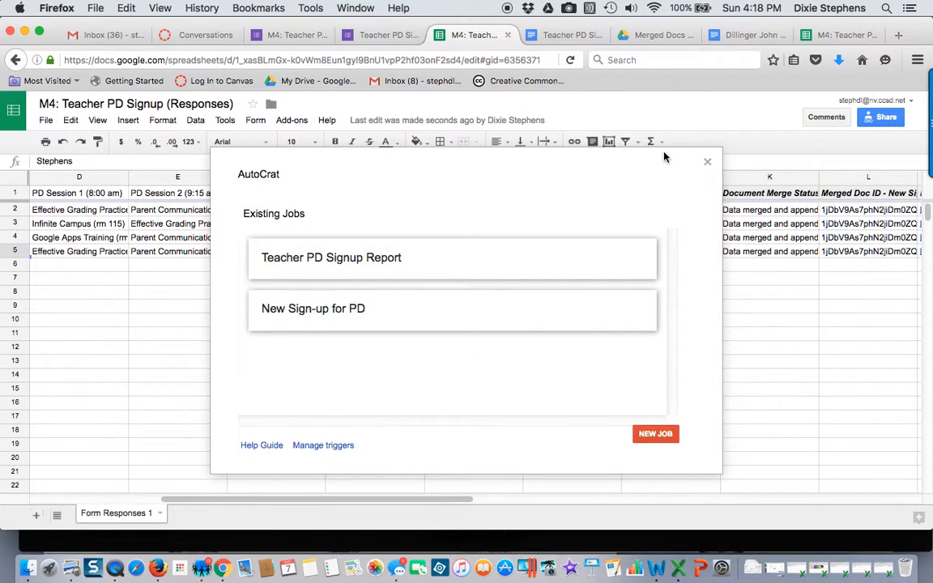
Close autoCrat, check row 5's merged doc link, then go to the Merged Docs folder
click(712, 164)
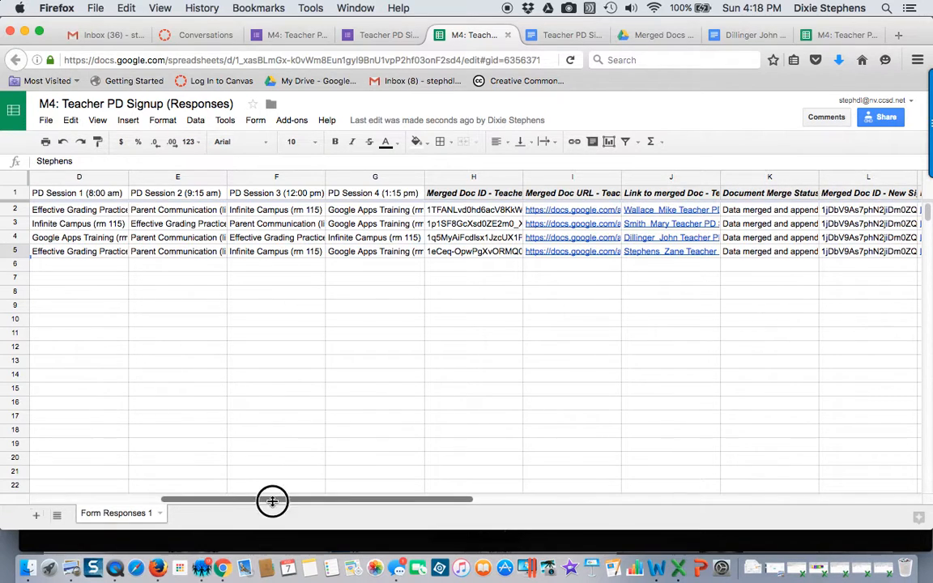
drag(271, 500, 140, 522)
scroll(406, 406, right, 10)
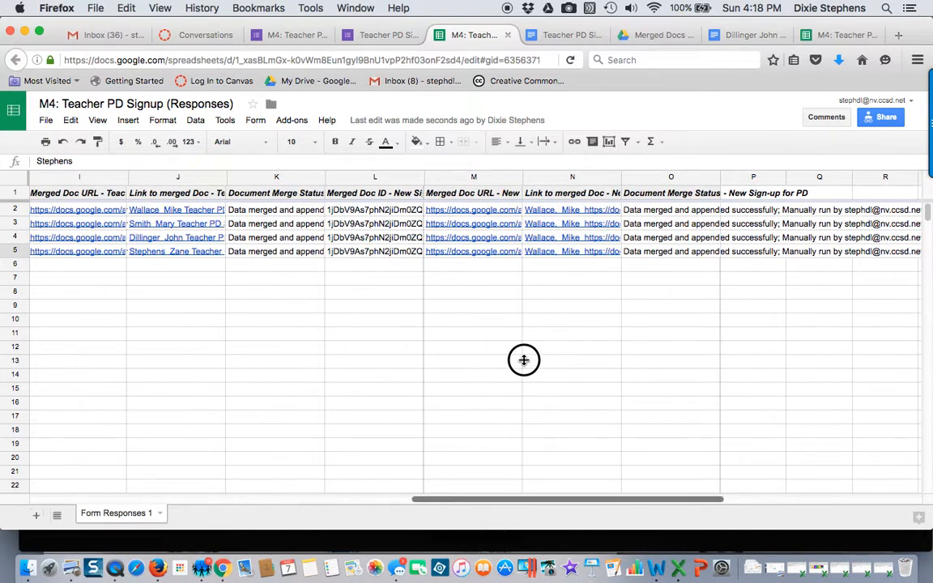
drag(440, 500, 213, 512)
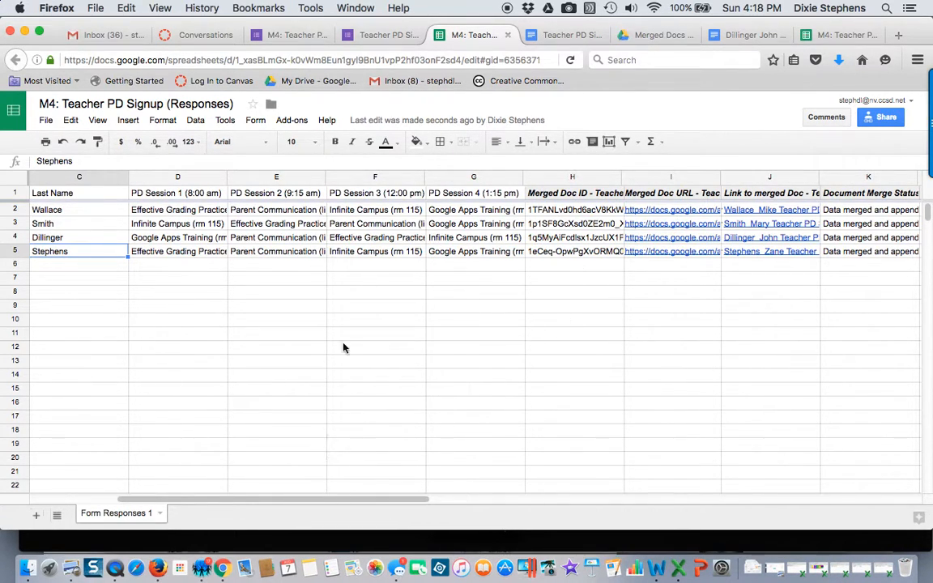
click(653, 33)
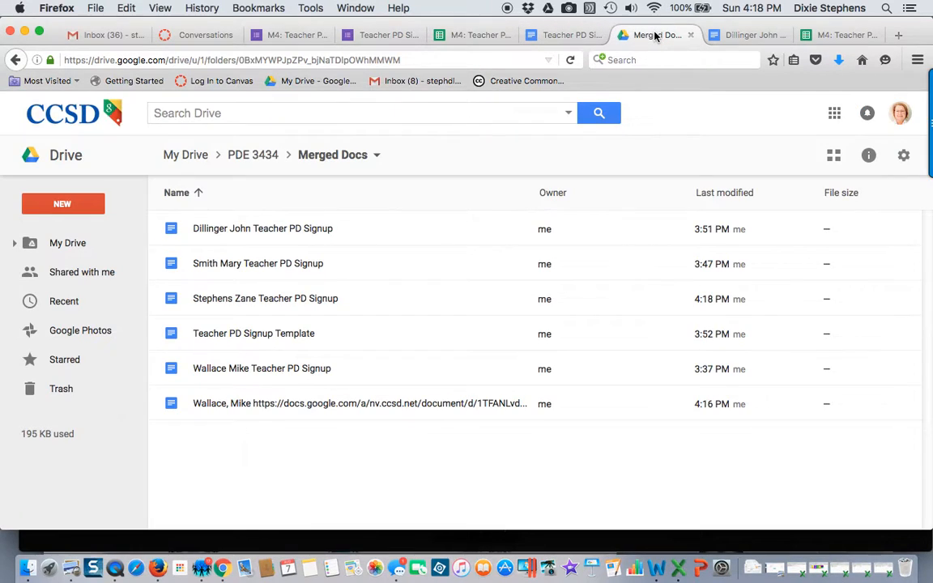
Open row 5's new merged signup doc to view its four-session schedule table
double_click(169, 299)
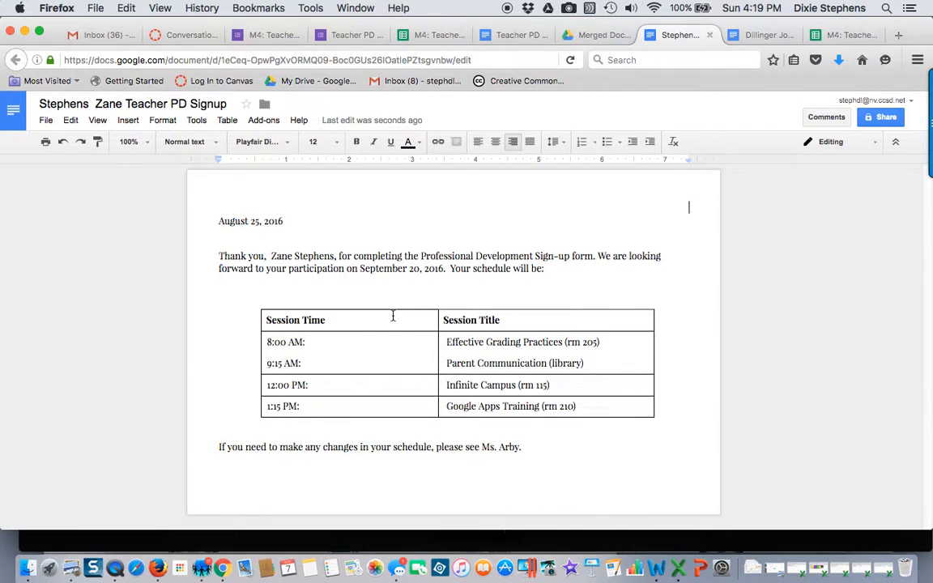
click(115, 569)
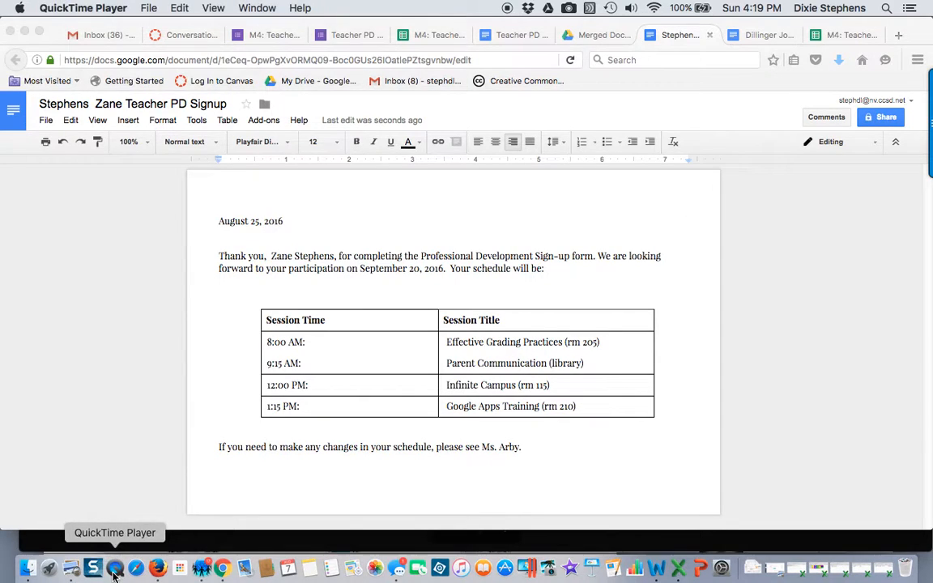